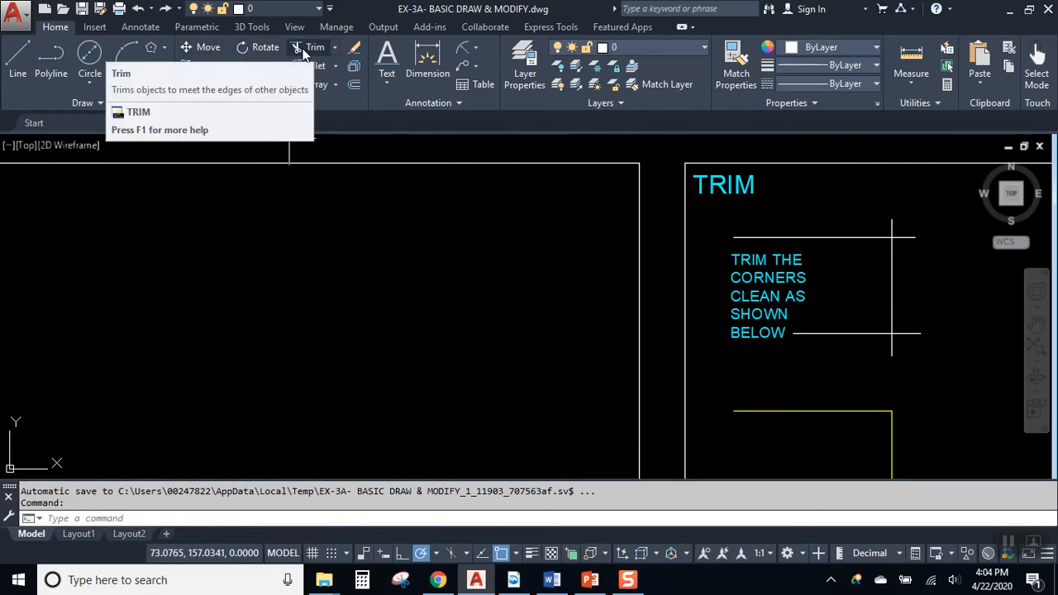
Step: Try erasing the whole upper horizontal line of the first TRIM figure and undo the erasure
middle_drag(840, 198, 378, 197)
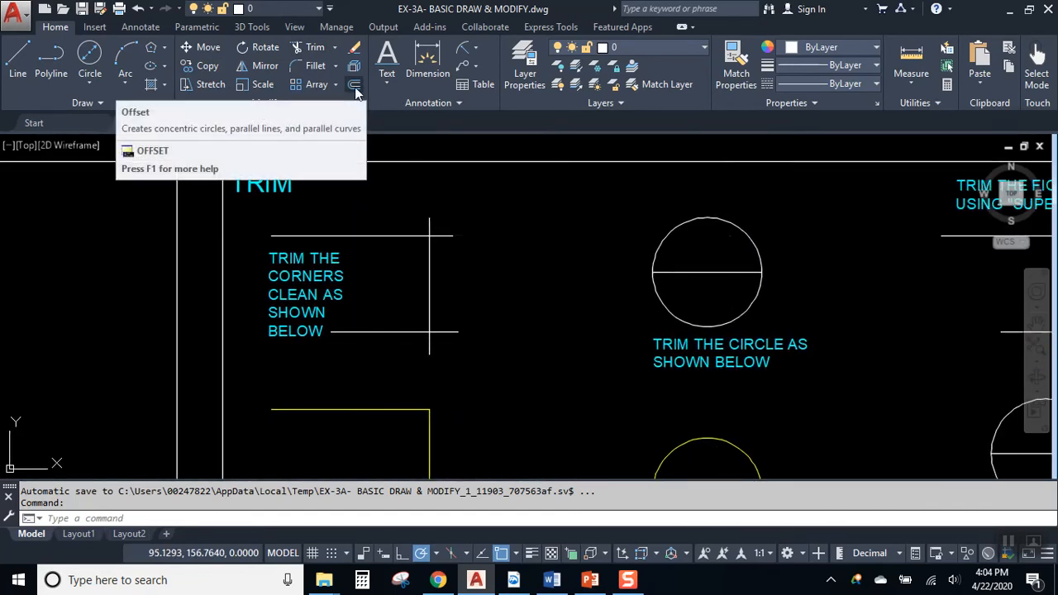
click(439, 193)
click(437, 193)
mouse_move(409, 225)
middle_down()
mouse_move(484, 196)
mouse_move(403, 239)
middle_up()
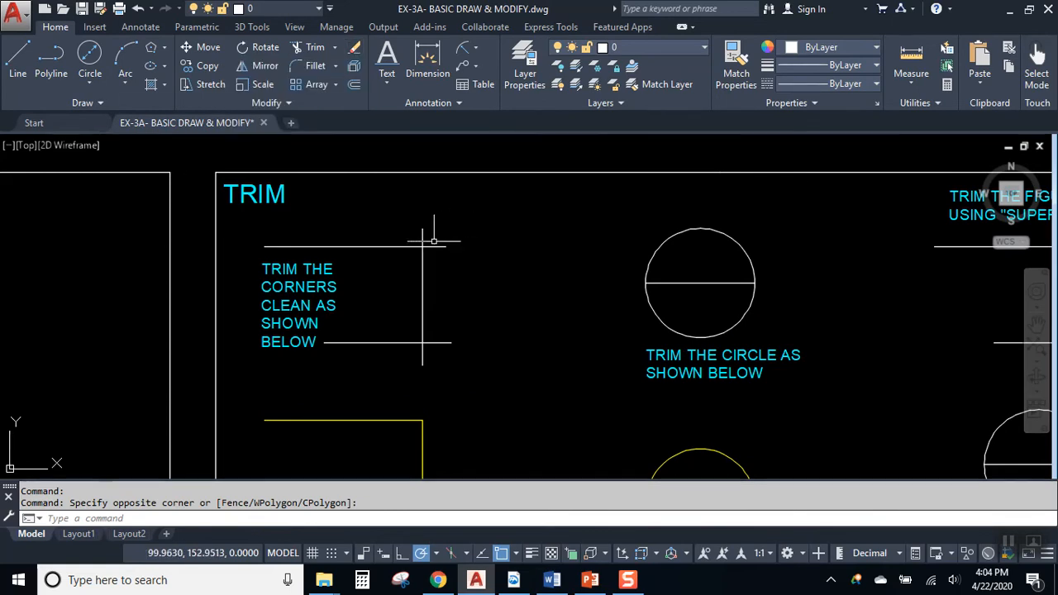
click(354, 47)
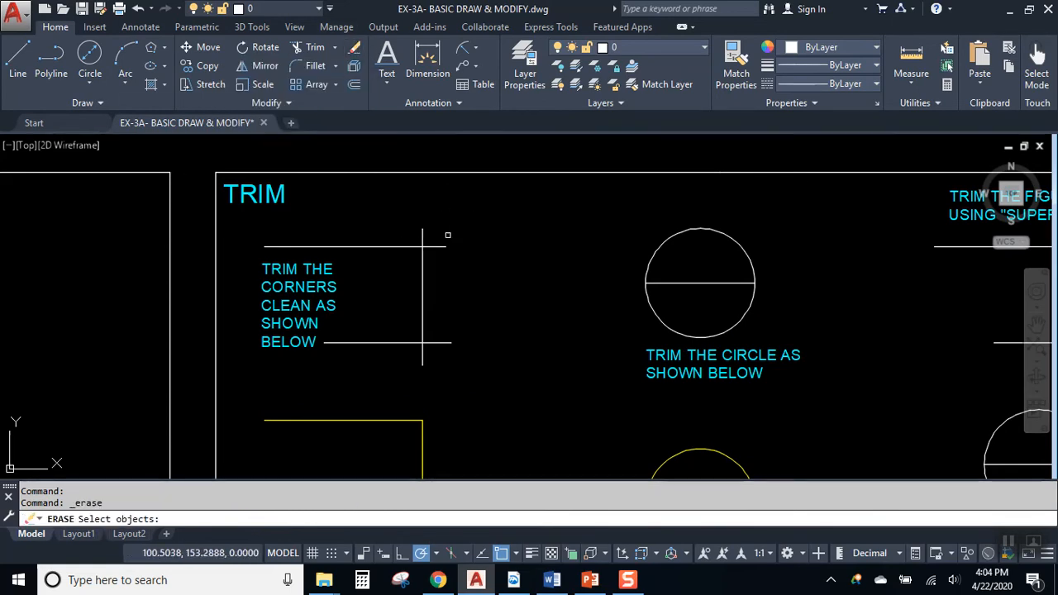
click(439, 246)
key(Return)
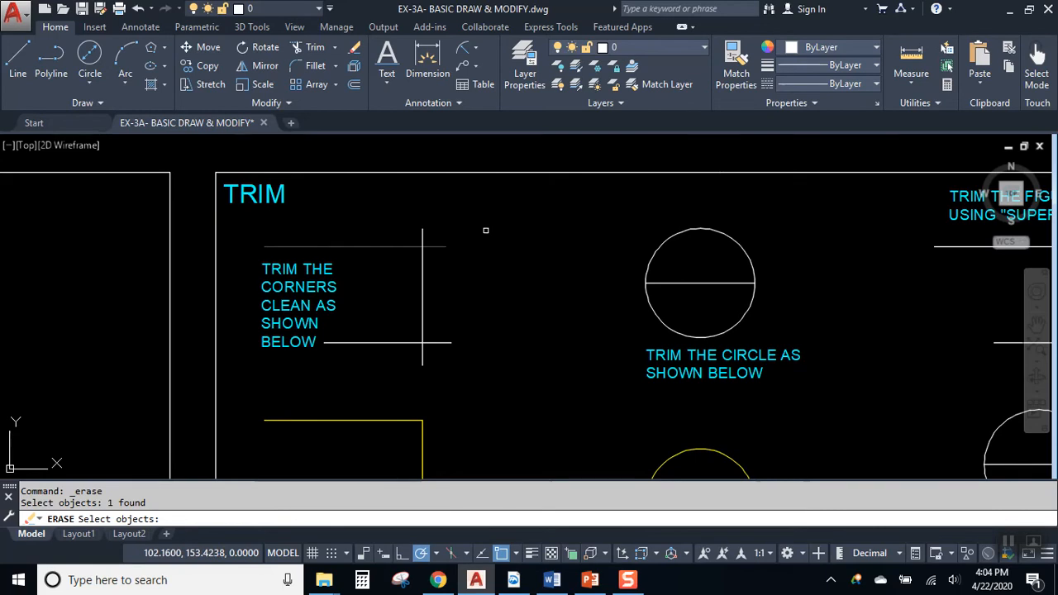
key(ctrl+z)
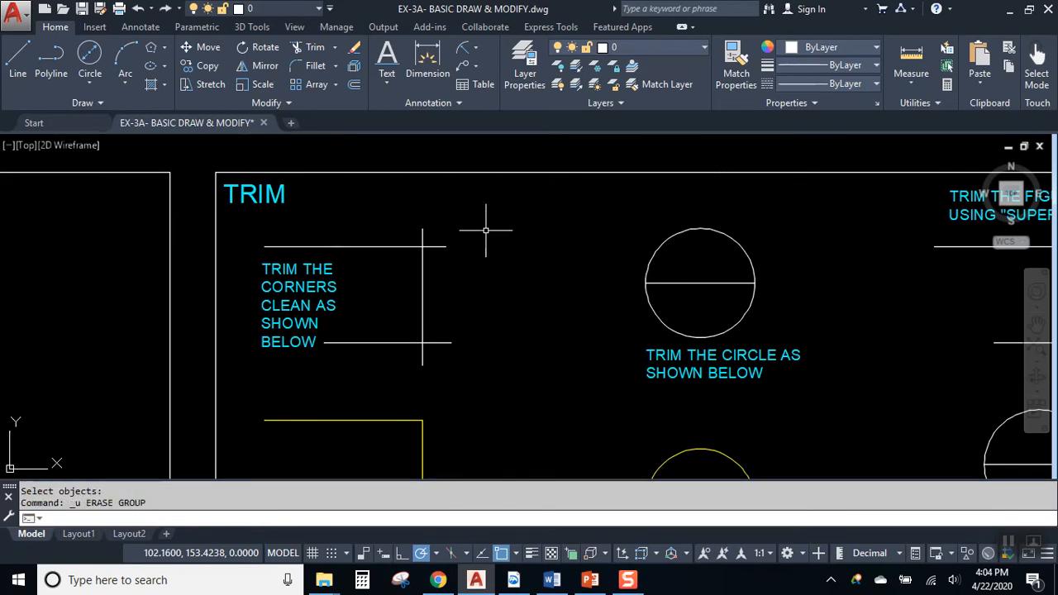
Step: Examine the overlapping corner lines of the first TRIM figure and the yellow reference shape showing the required result
scroll(423, 232, up, 2)
scroll(415, 273, up, 2)
middle_drag(414, 273, 496, 212)
middle_drag(406, 252, 447, 278)
scroll(447, 278, down, 2)
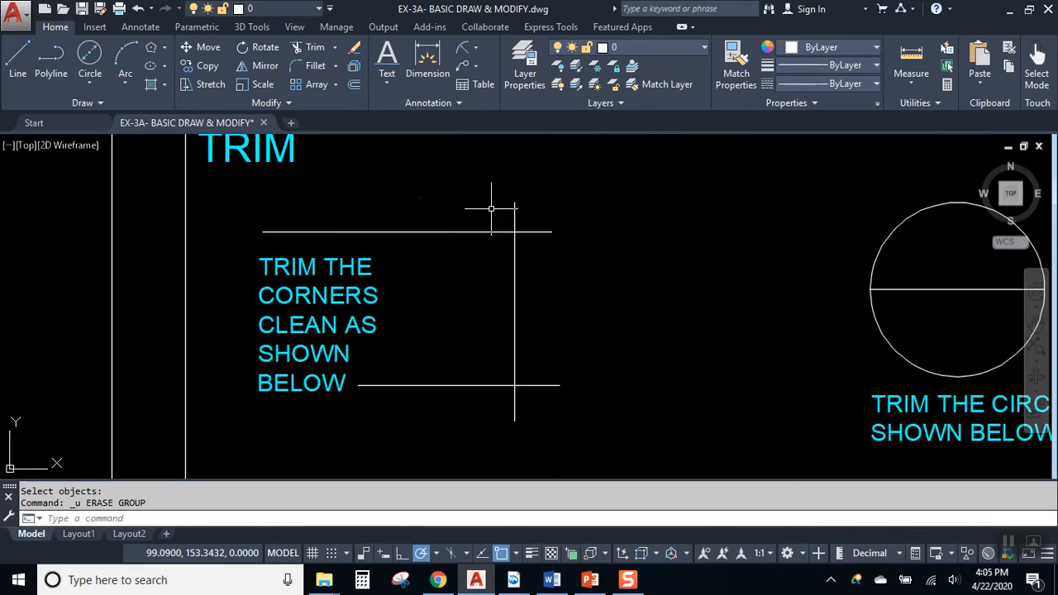
middle_drag(440, 368, 456, 212)
middle_drag(475, 381, 481, 281)
scroll(488, 366, down, 2)
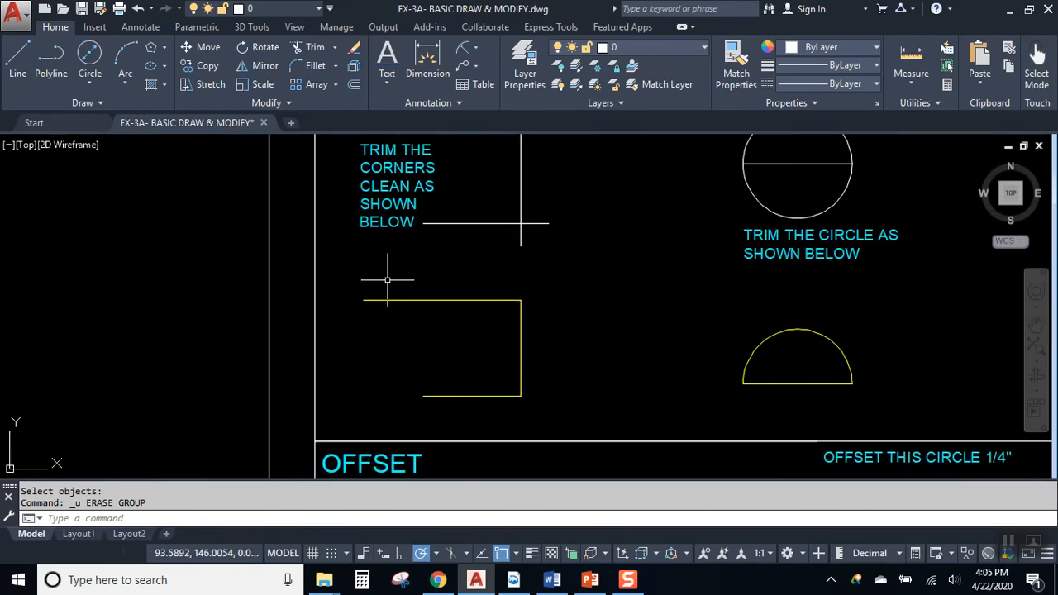
click(352, 278)
click(585, 405)
middle_drag(614, 342, 609, 382)
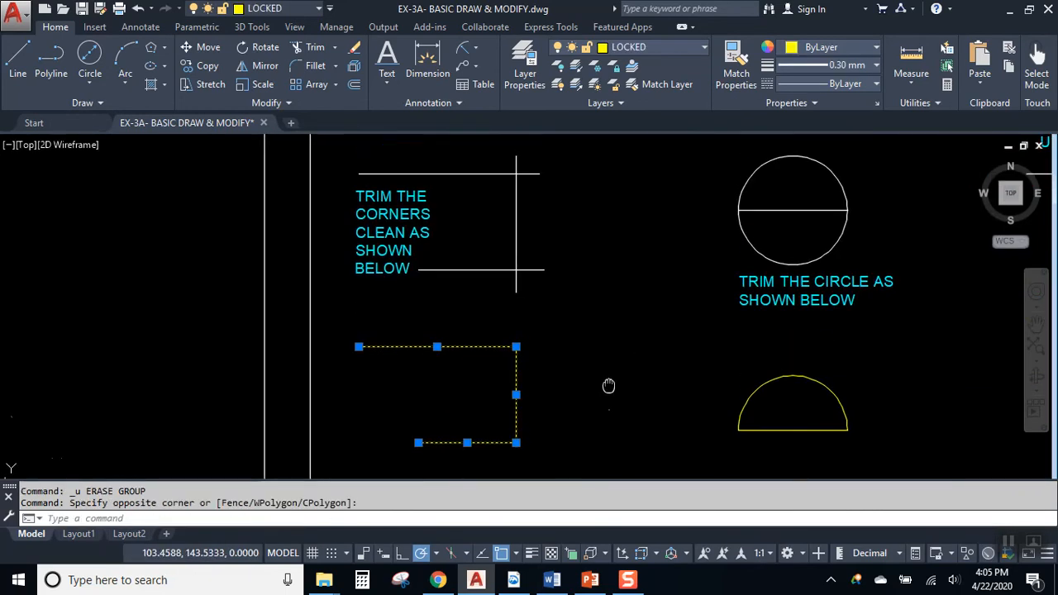
key(Escape)
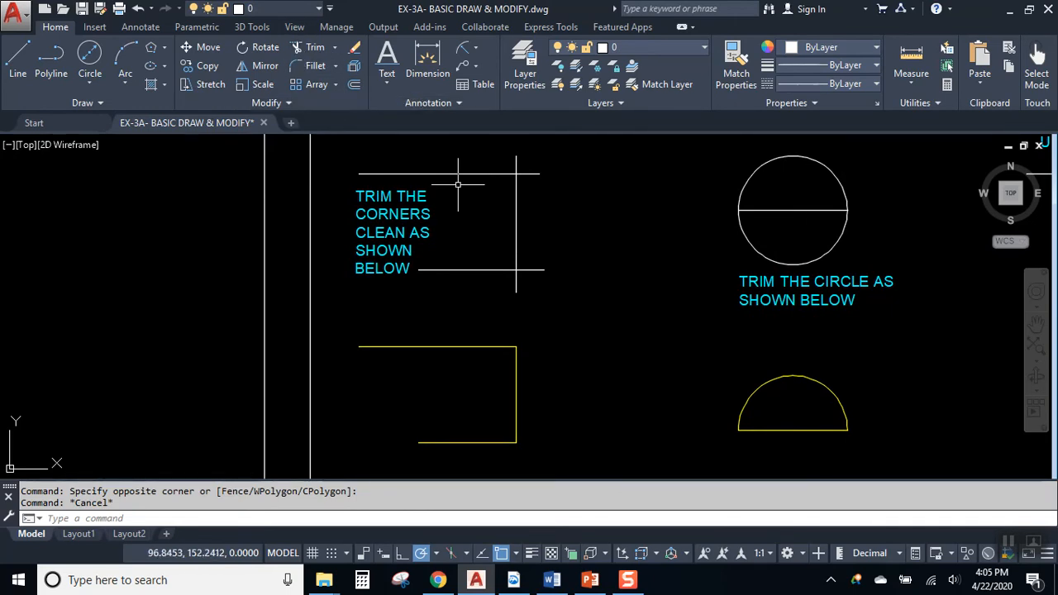
Step: Trim the vertical line's overhang above the upper horizontal line, using the horizontal line as the cutting edge
scroll(484, 158, up, 2)
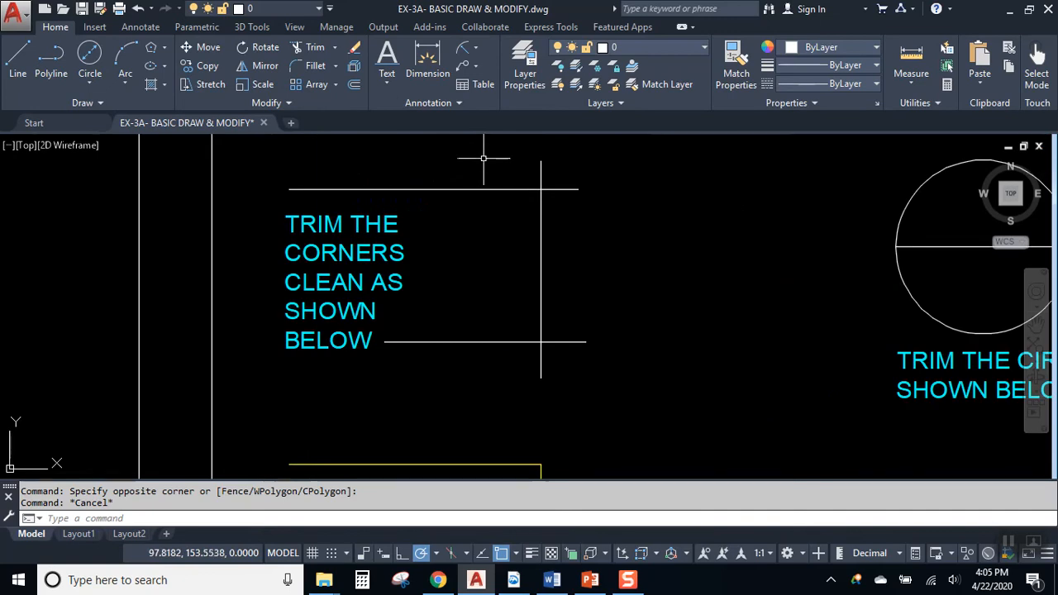
click(308, 47)
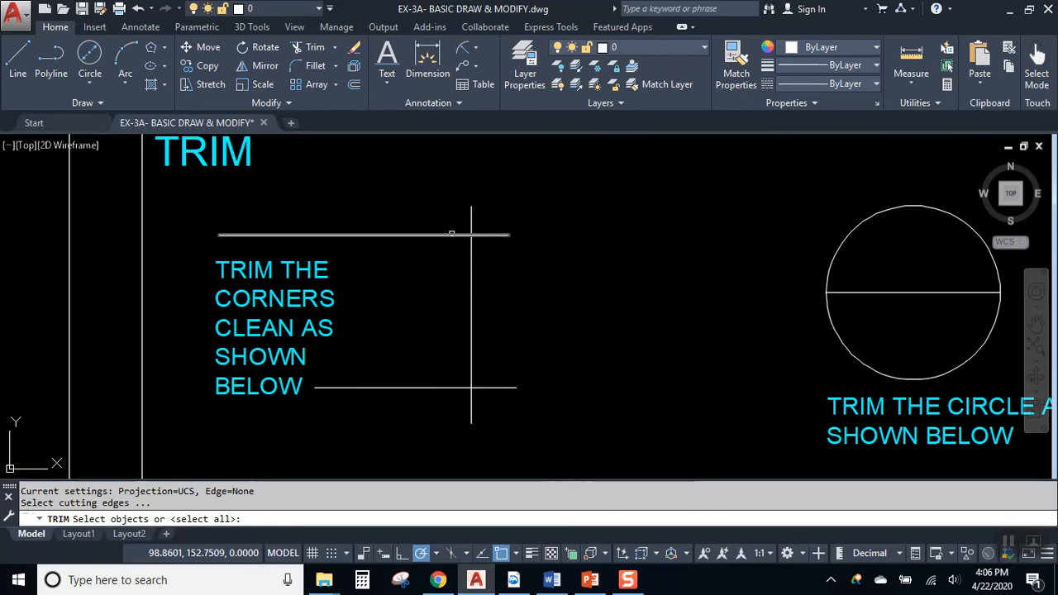
click(451, 234)
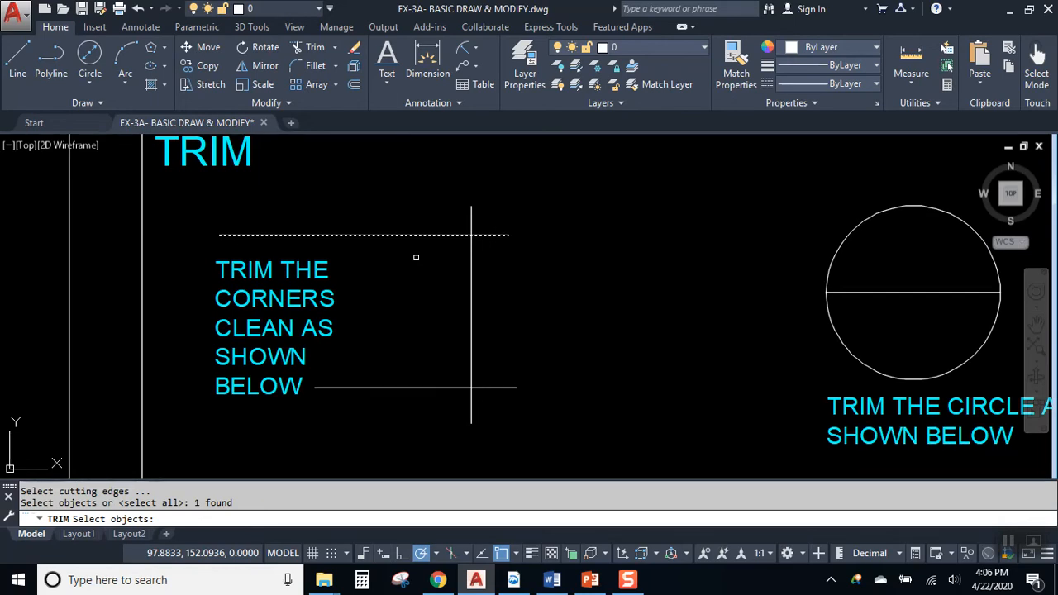
key(Return)
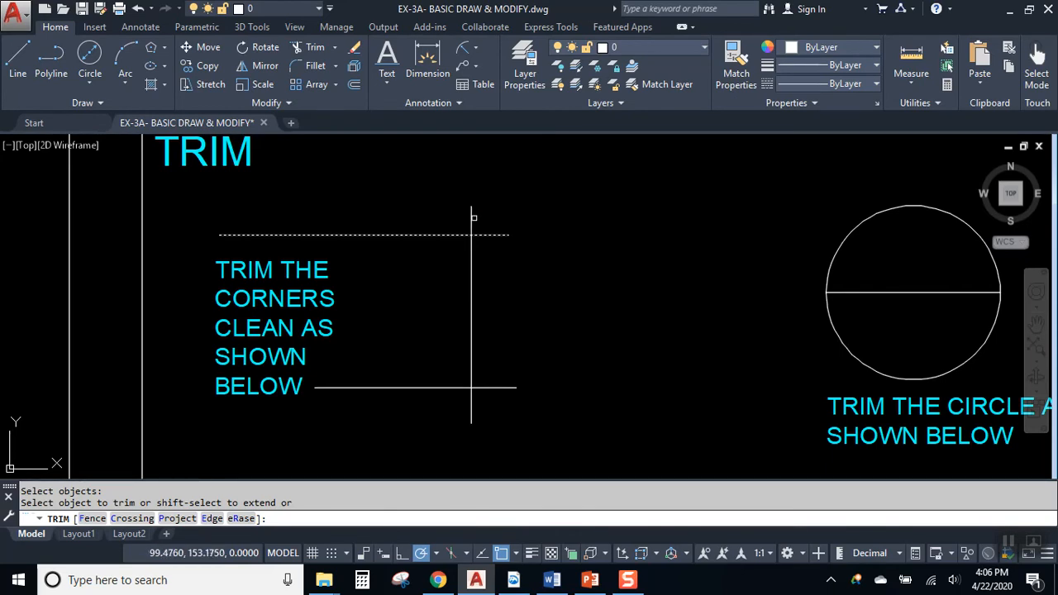
click(469, 218)
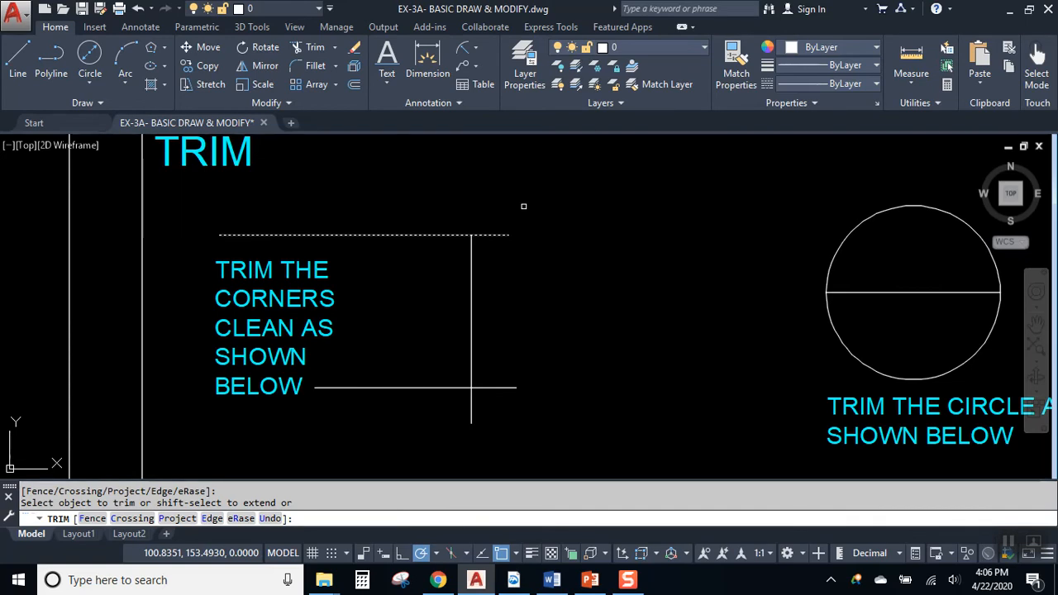
key(Escape)
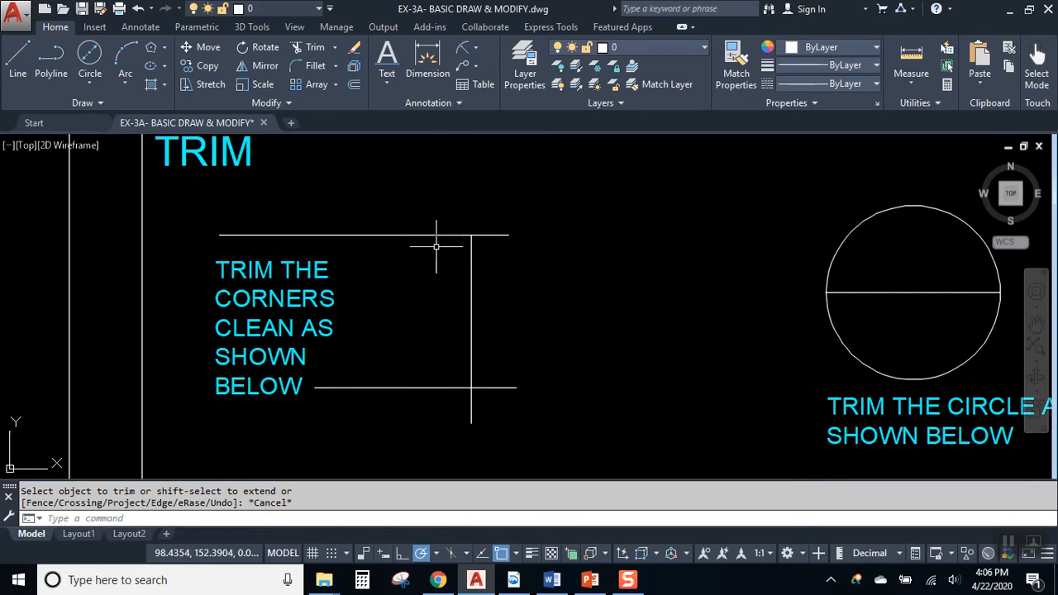
Step: Trim the upper horizontal line's overhang beyond the vertical line, using the vertical line as the cutting edge
click(311, 49)
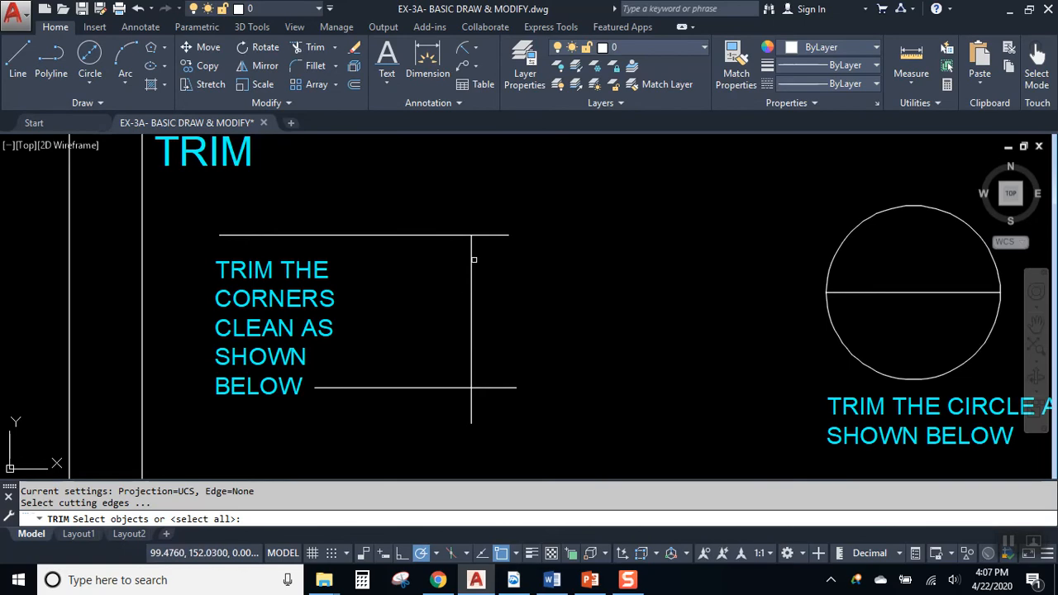
click(472, 257)
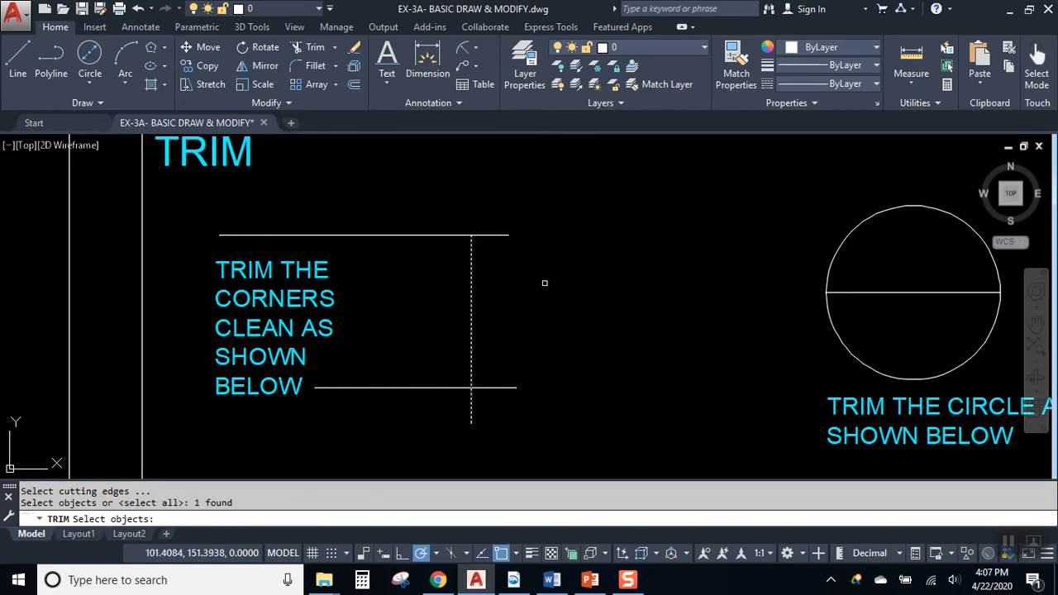
key(Return)
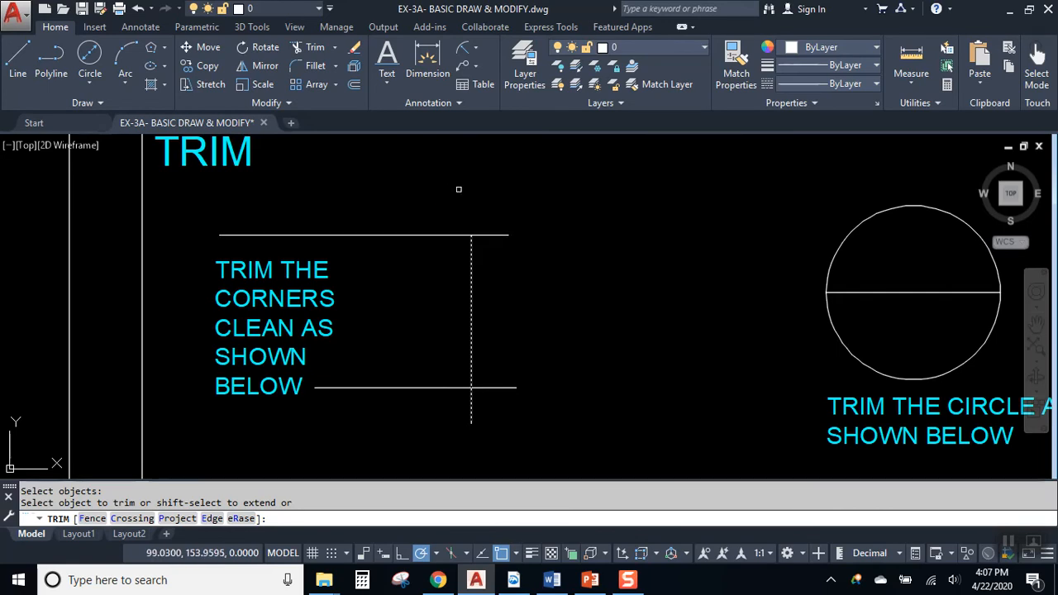
click(494, 234)
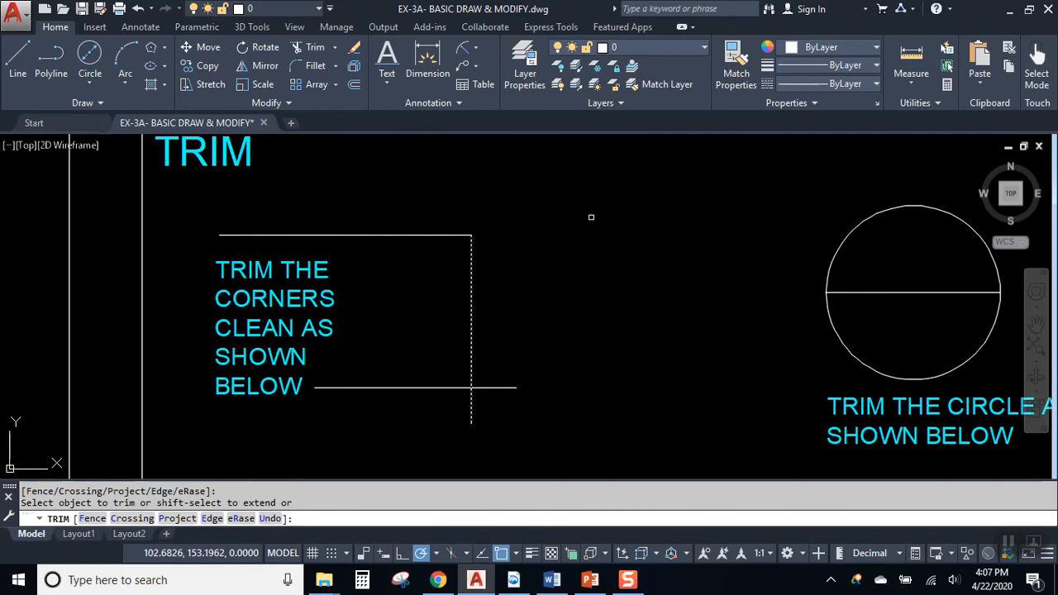
key(Return)
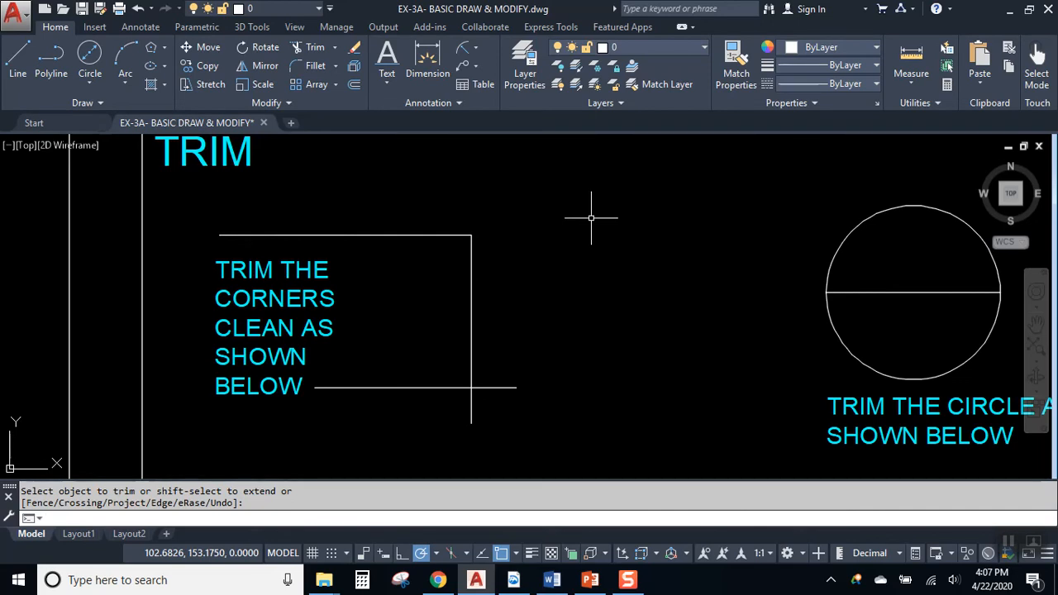
Step: Trim both overhangs at the lower corner, using the vertical and lower horizontal lines together as cutting edges
click(315, 48)
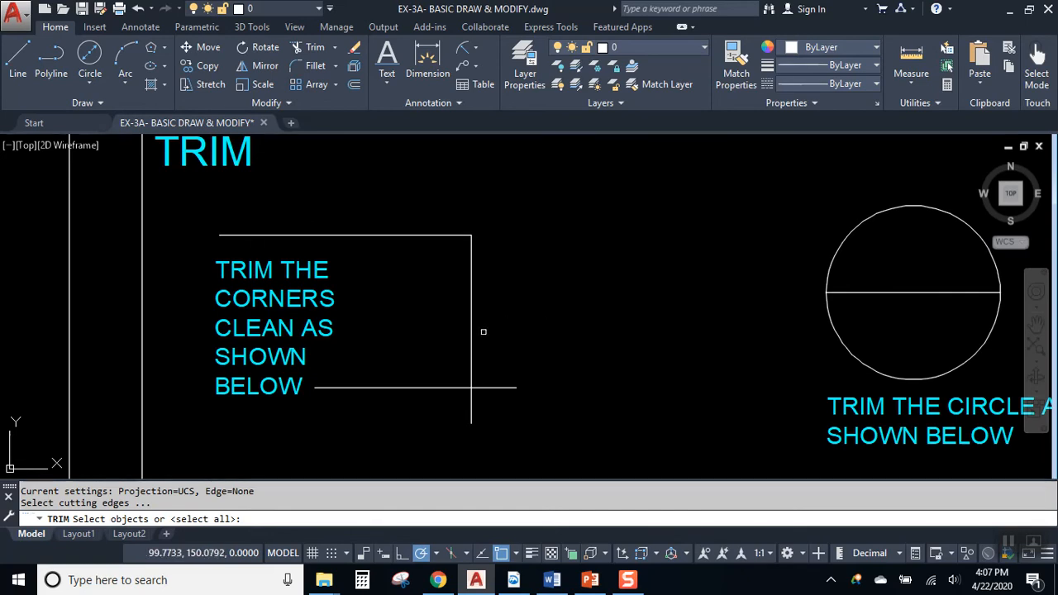
click(471, 343)
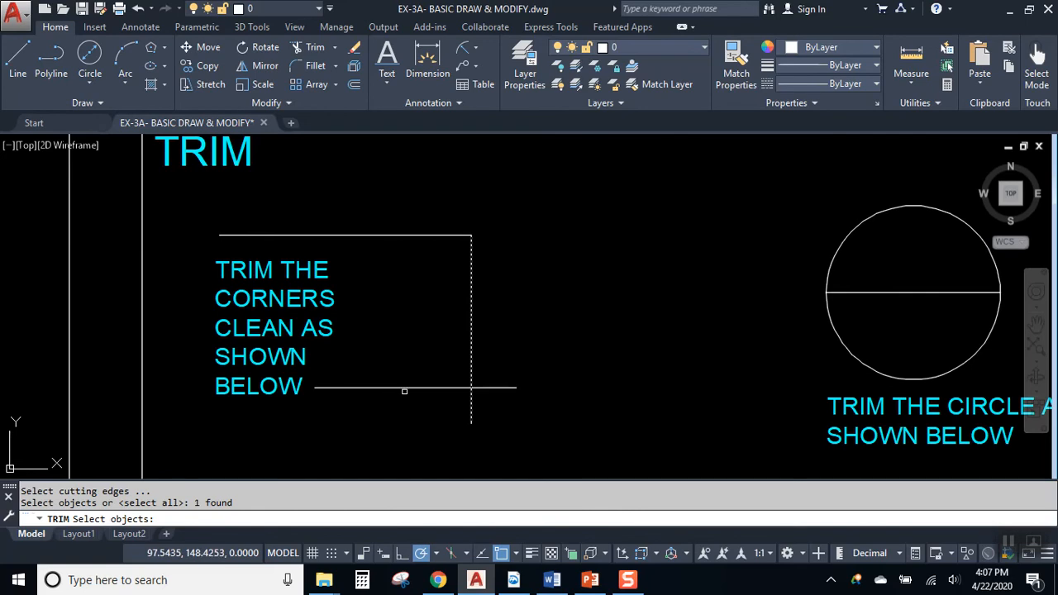
click(406, 385)
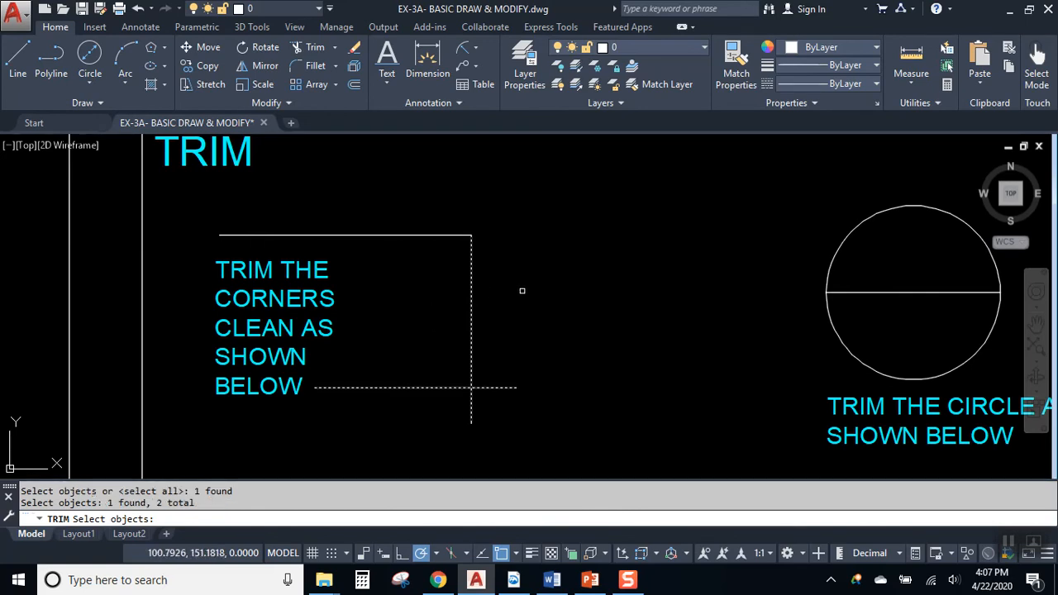
key(Return)
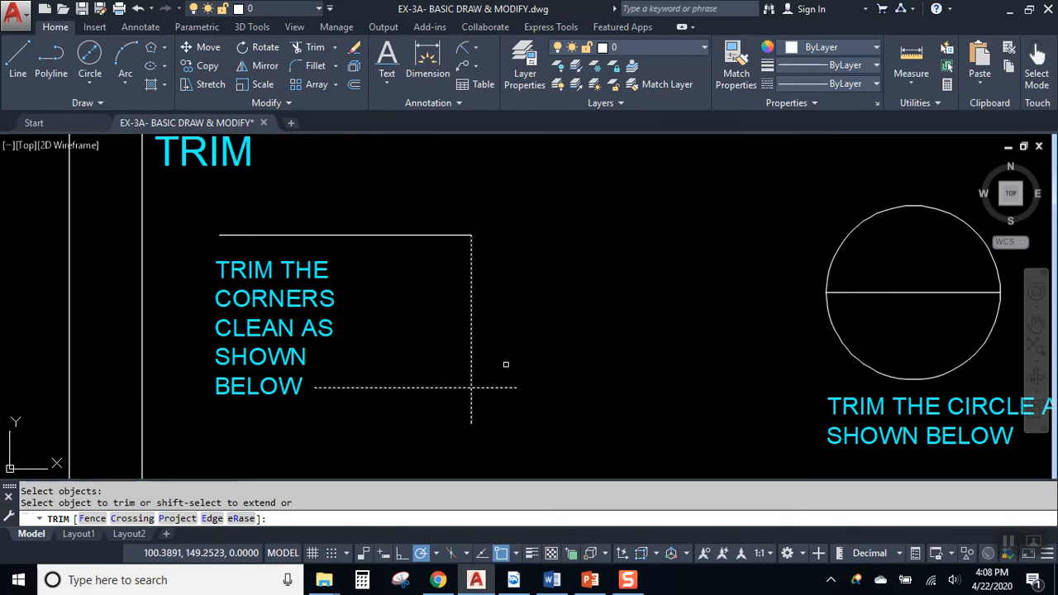
click(501, 381)
click(477, 404)
click(474, 405)
key(Escape)
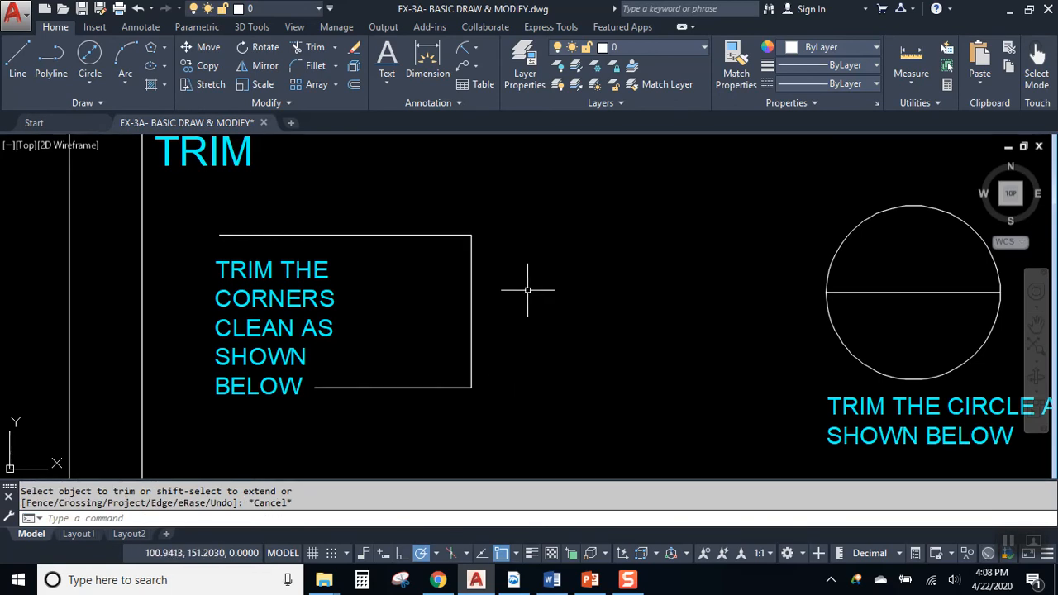
Step: Trim away the lower half of the circle in the second TRIM figure, using its horizontal diameter line as the cutting edge
mouse_move(786, 286)
middle_down()
mouse_move(708, 278)
mouse_move(401, 304)
middle_up()
middle_drag(569, 407, 548, 245)
scroll(548, 245, down, 2)
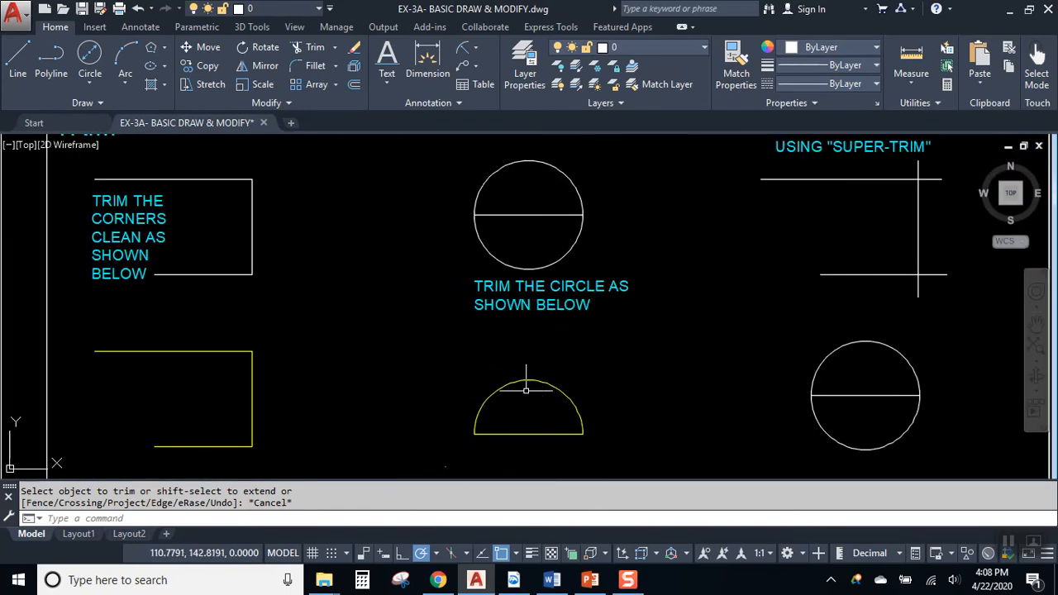
click(313, 47)
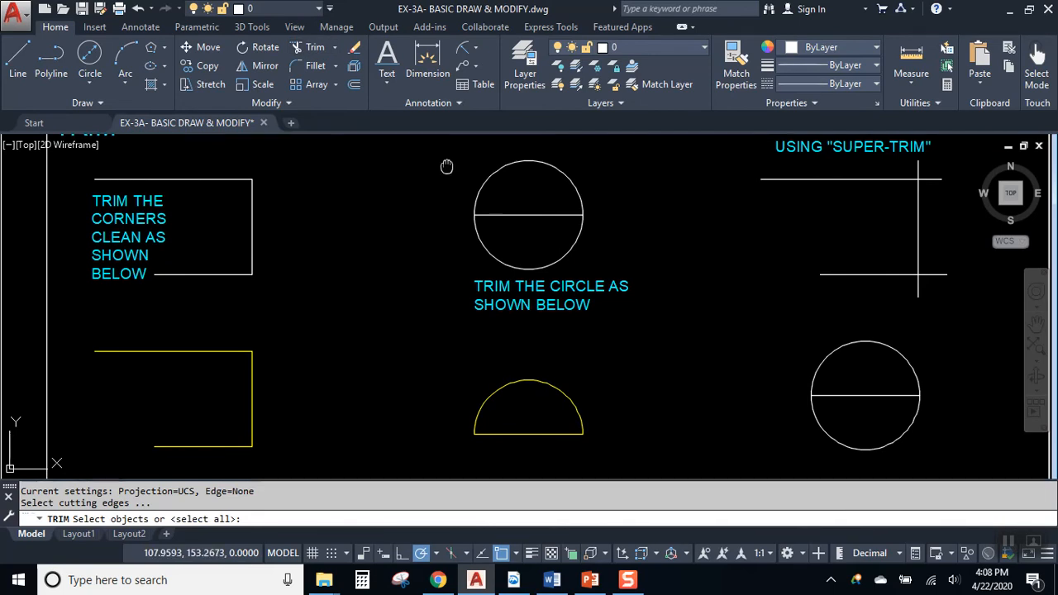
middle_drag(446, 166, 435, 191)
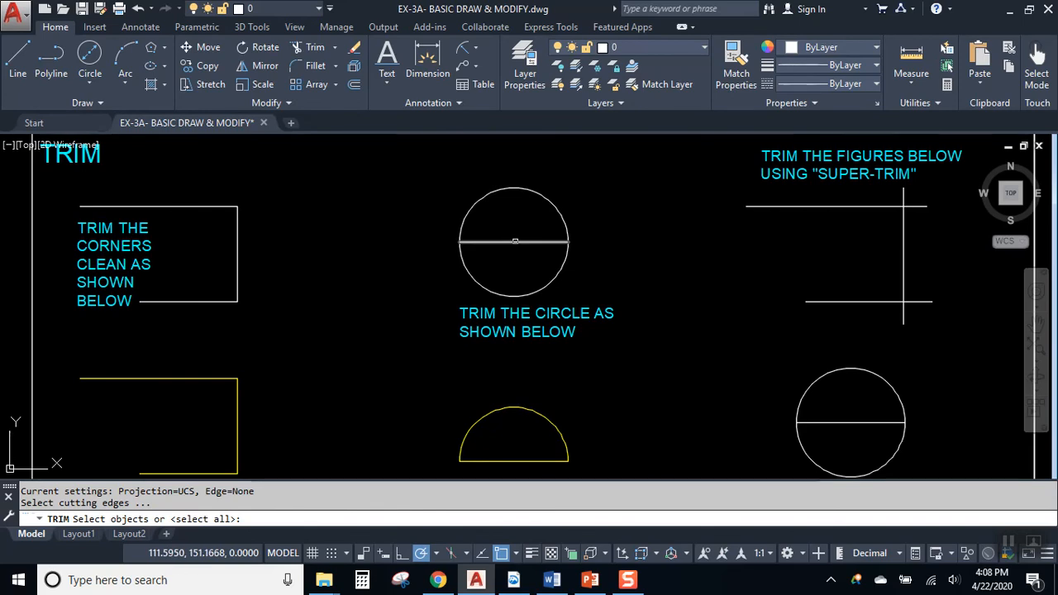
click(511, 243)
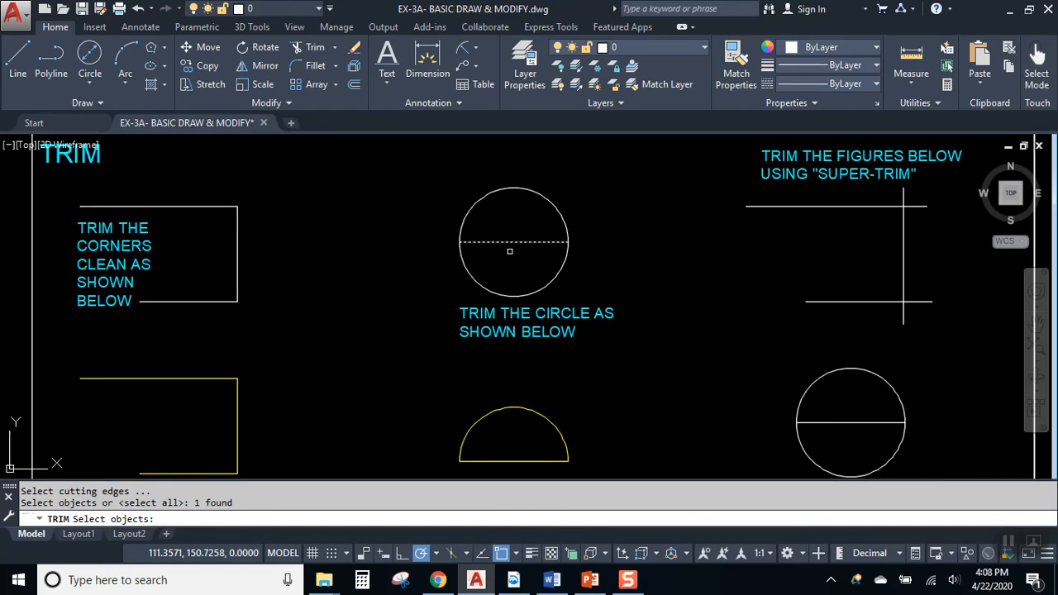
key(Return)
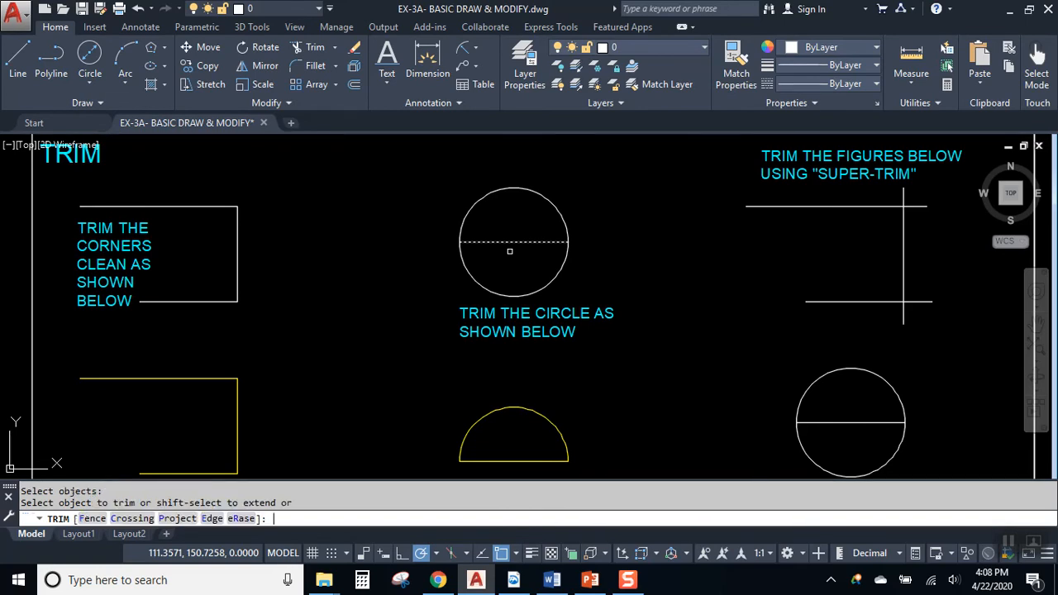
click(481, 283)
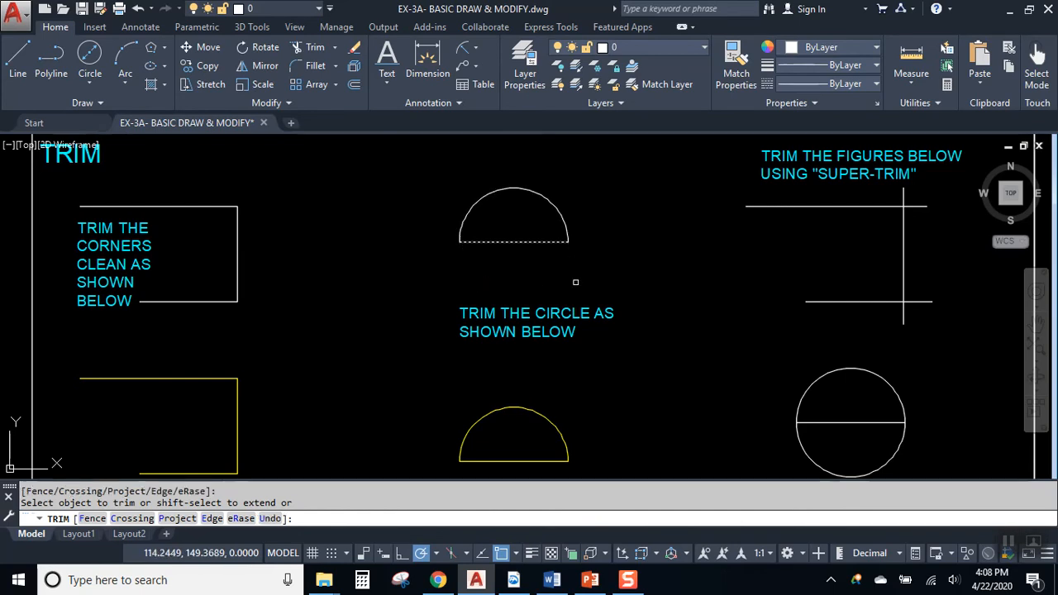
key(Return)
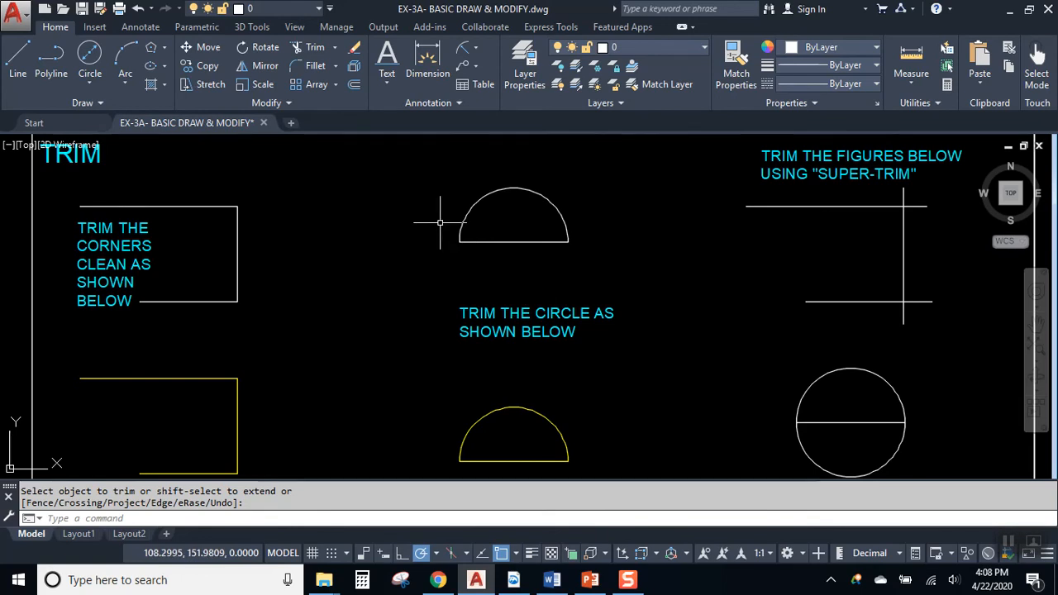
Step: Trim the upper horizontal line's overhang in the "SUPER-TRIM" corner figure, using only the vertical line as the cutting edge
click(310, 48)
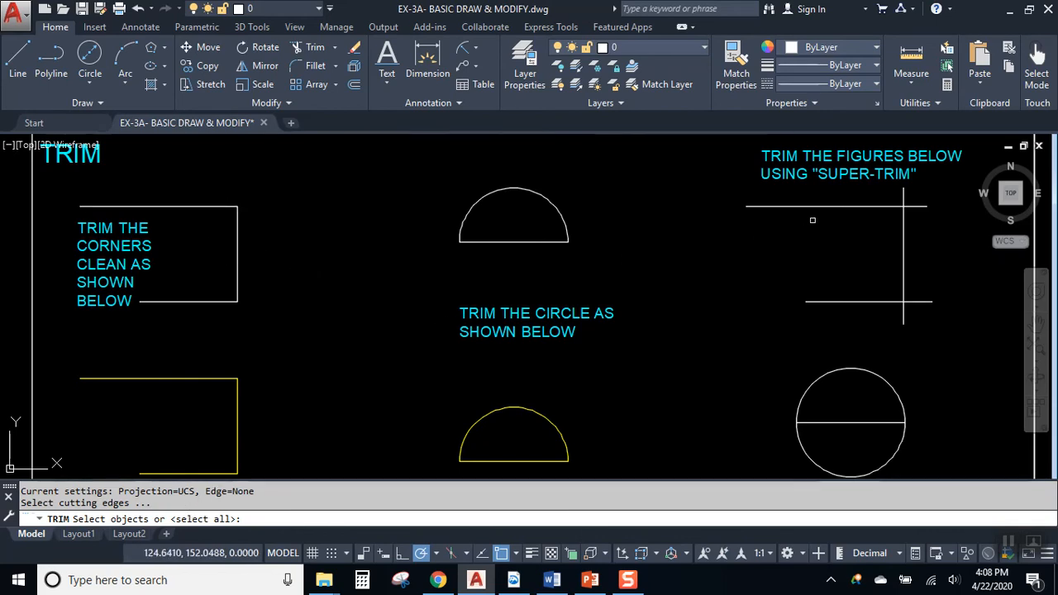
scroll(807, 221, up, 4)
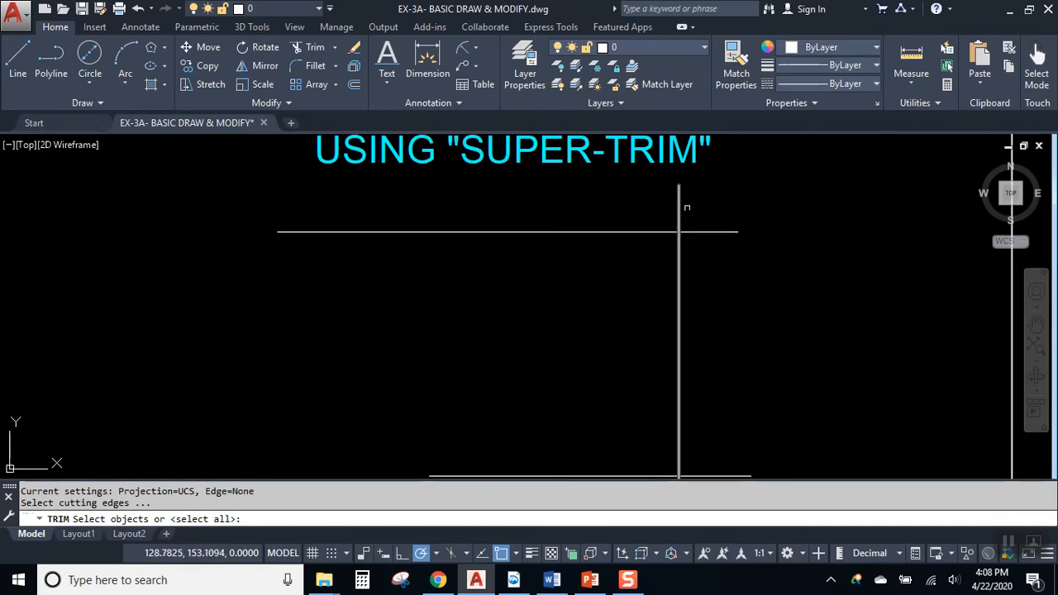
click(679, 206)
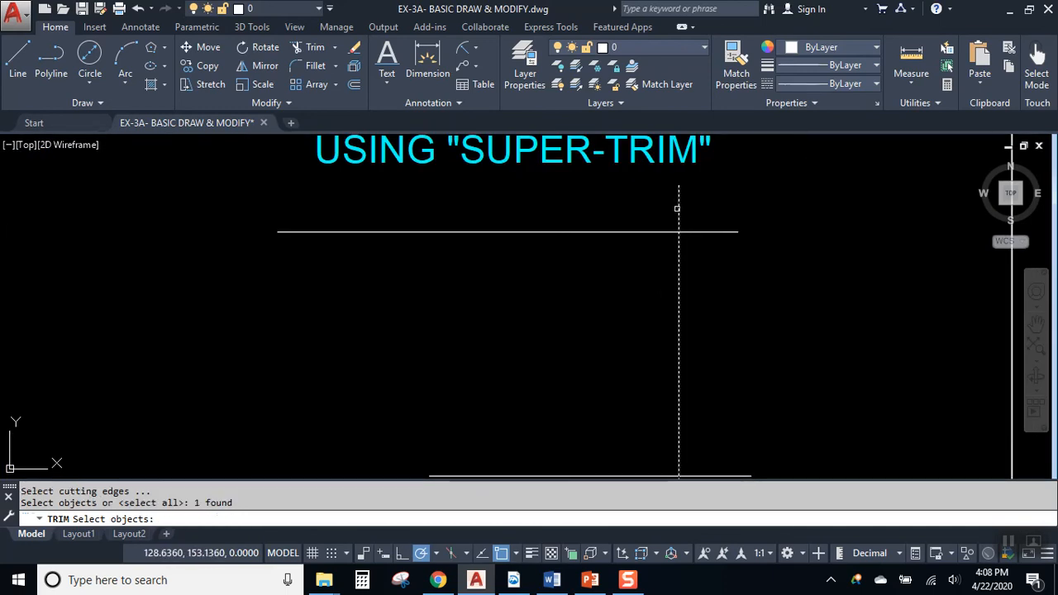
key(Return)
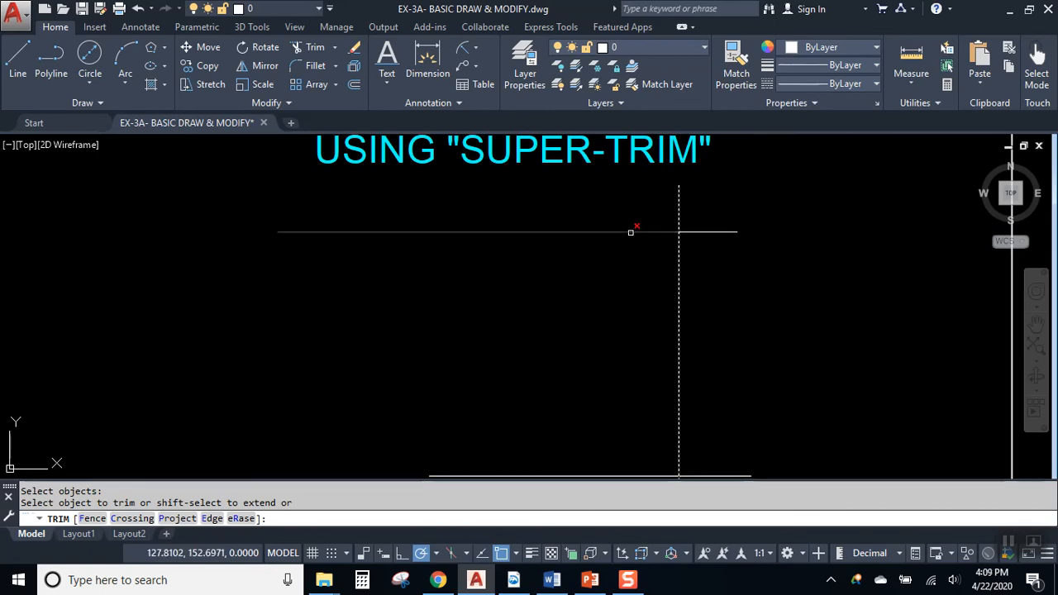
click(703, 229)
click(692, 149)
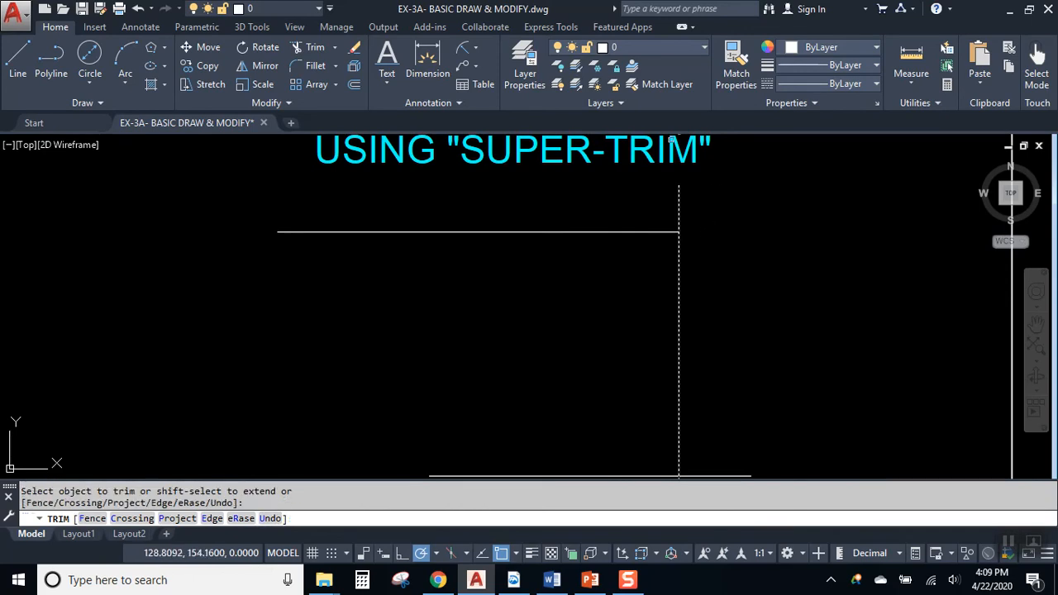
click(618, 232)
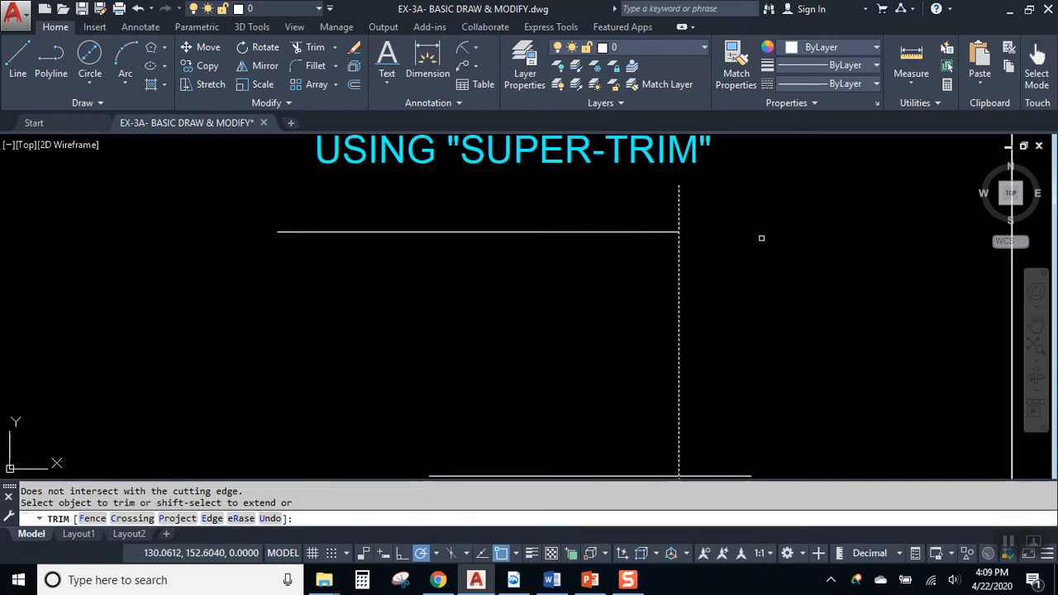
key(Escape)
Step: Undo the corner figure's overhang trim and the earlier trim of the second figure's circle
key(ctrl+z)
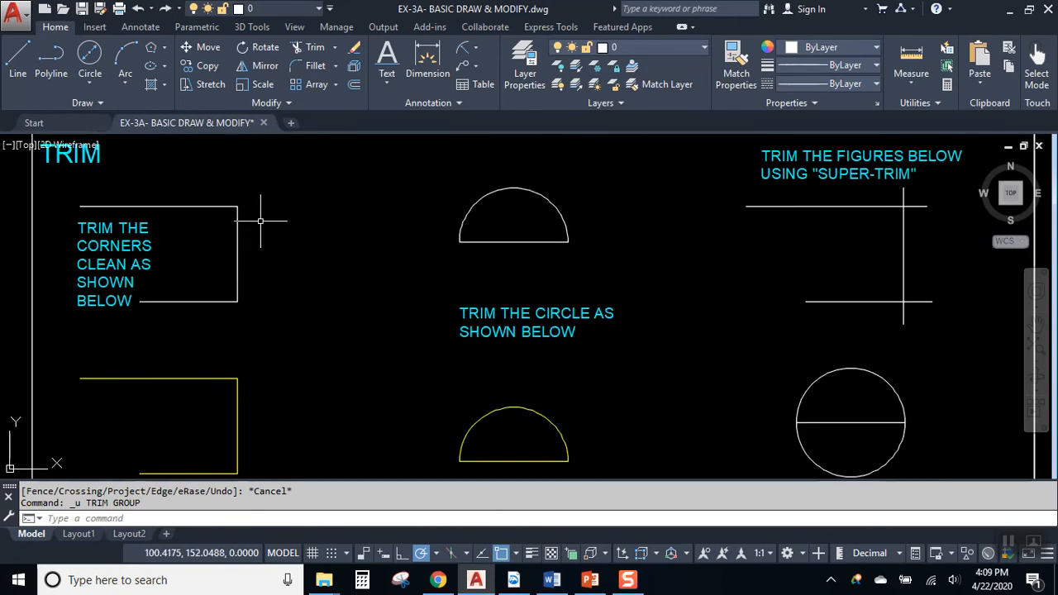
key(ctrl+z)
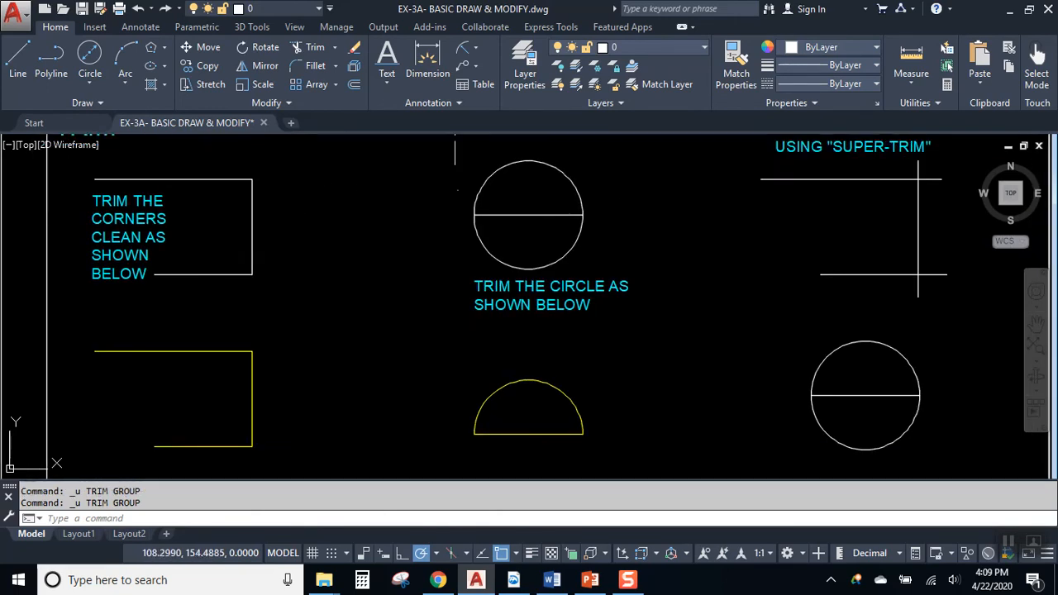
Step: Trim away the lower half of the middle circle again, using its horizontal diameter line as the cutting edge
scroll(513, 203, up, 4)
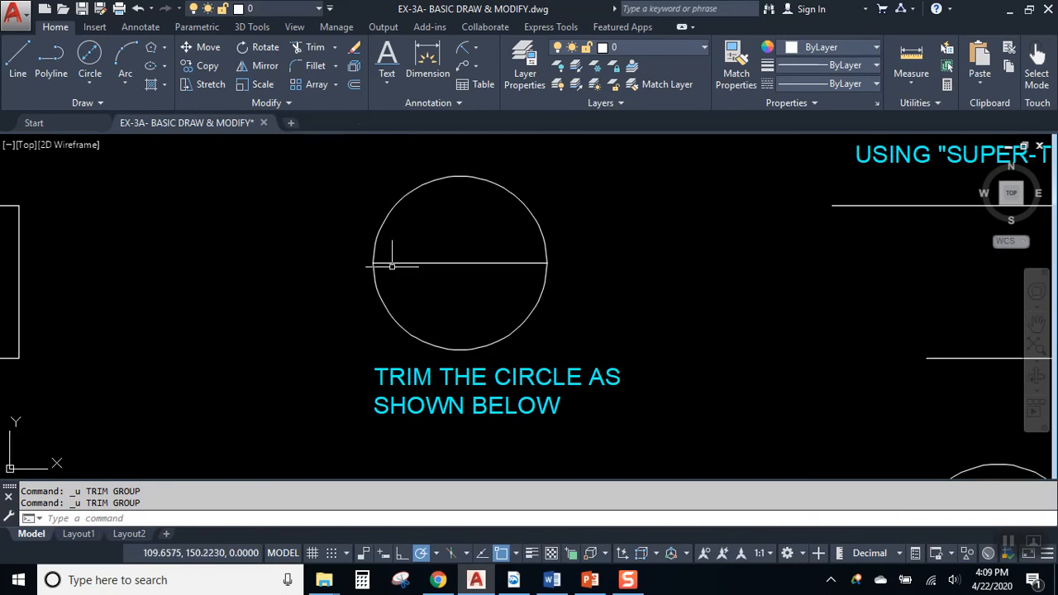
click(309, 47)
click(463, 262)
click(462, 262)
key(Return)
click(463, 261)
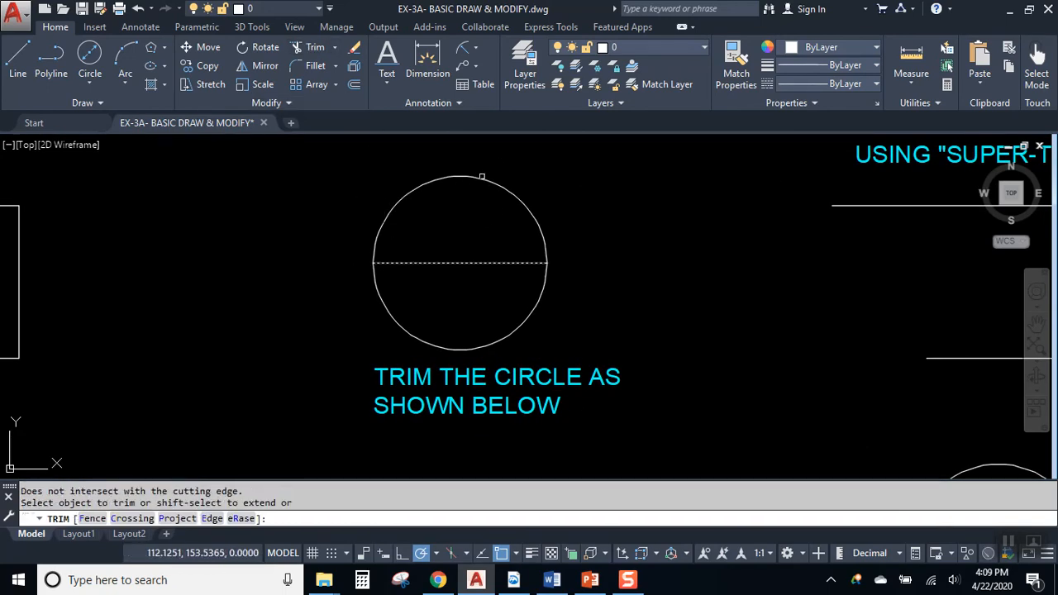
click(546, 287)
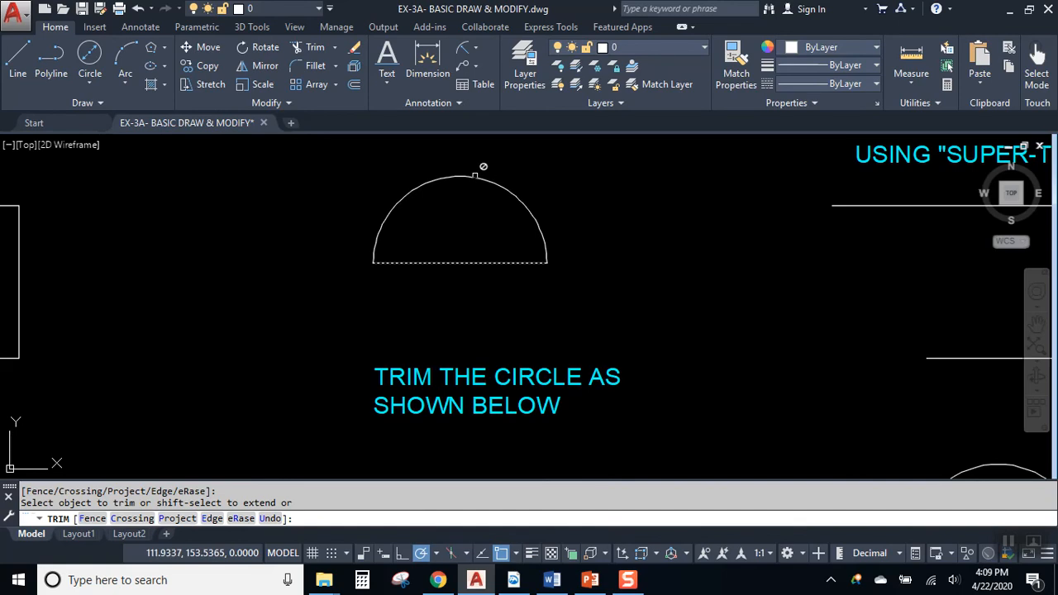
Step: Try to trim away the middle circle's remaining upper arc, and start the Erase command for it
click(424, 184)
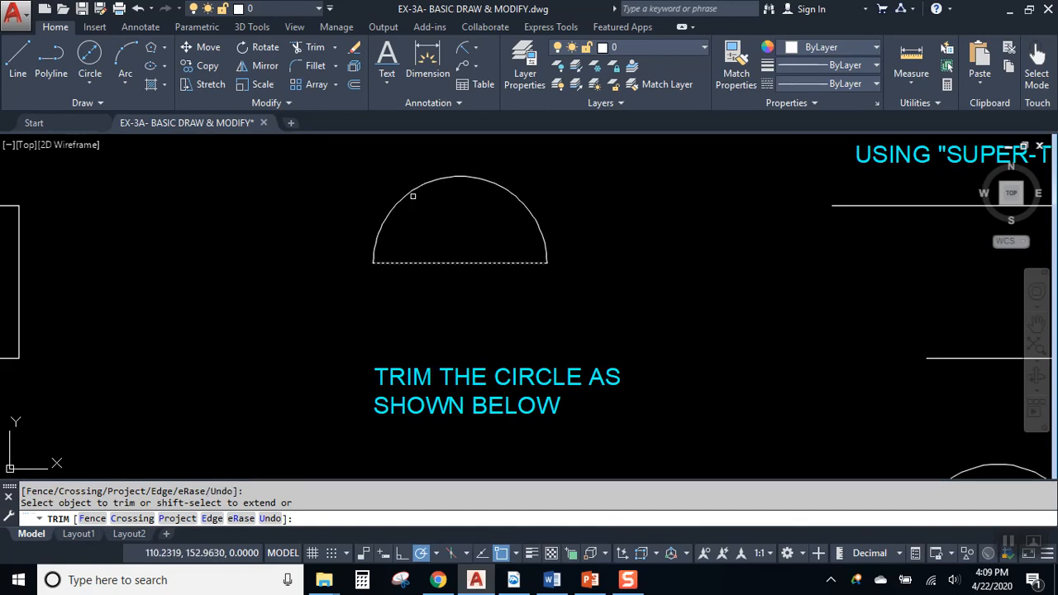
key(Escape)
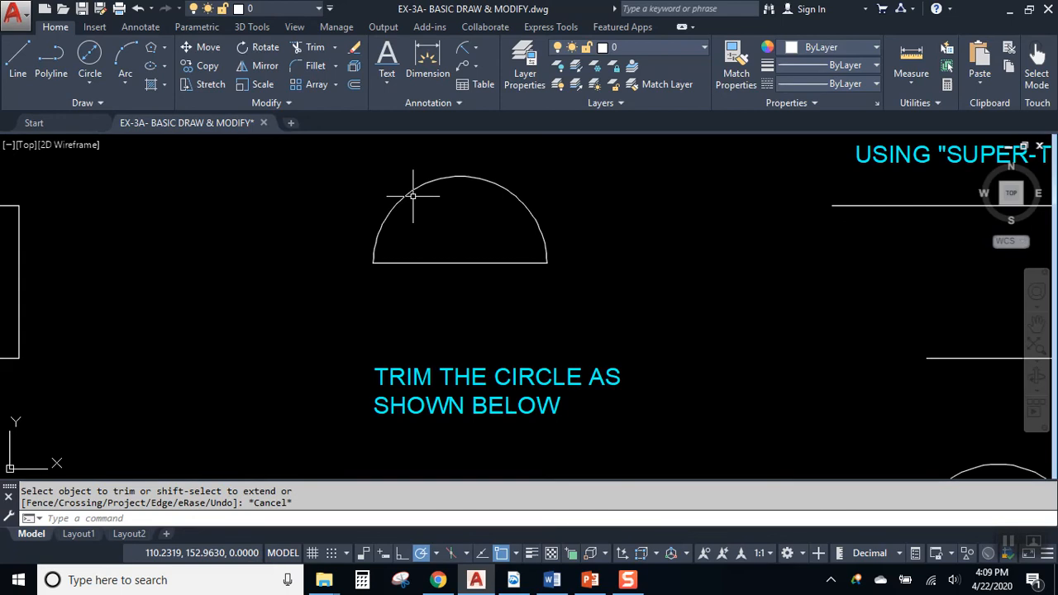
click(354, 47)
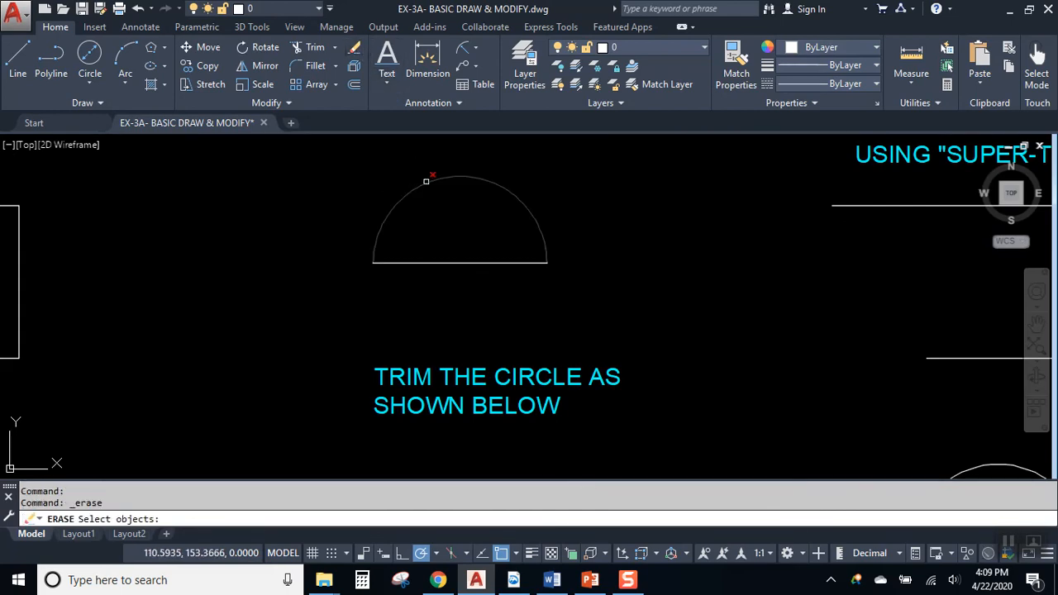
key(Escape)
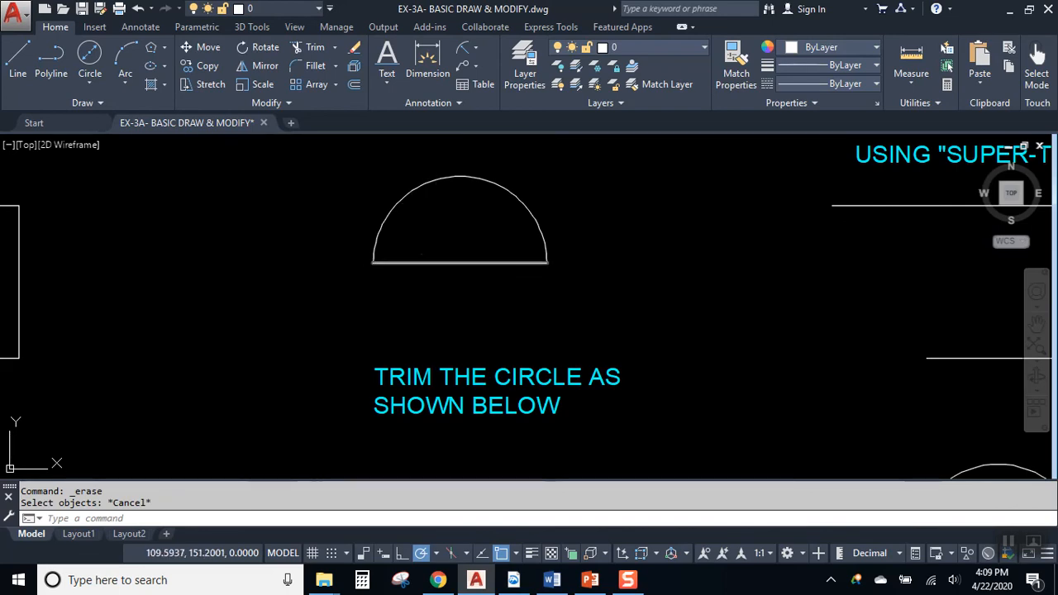
Step: Trim all four line overhangs at both corners of the "SUPER-TRIM" figure, using all objects as cutting edges
scroll(424, 250, down, 1)
scroll(426, 250, down, 2)
middle_drag(579, 297, 514, 287)
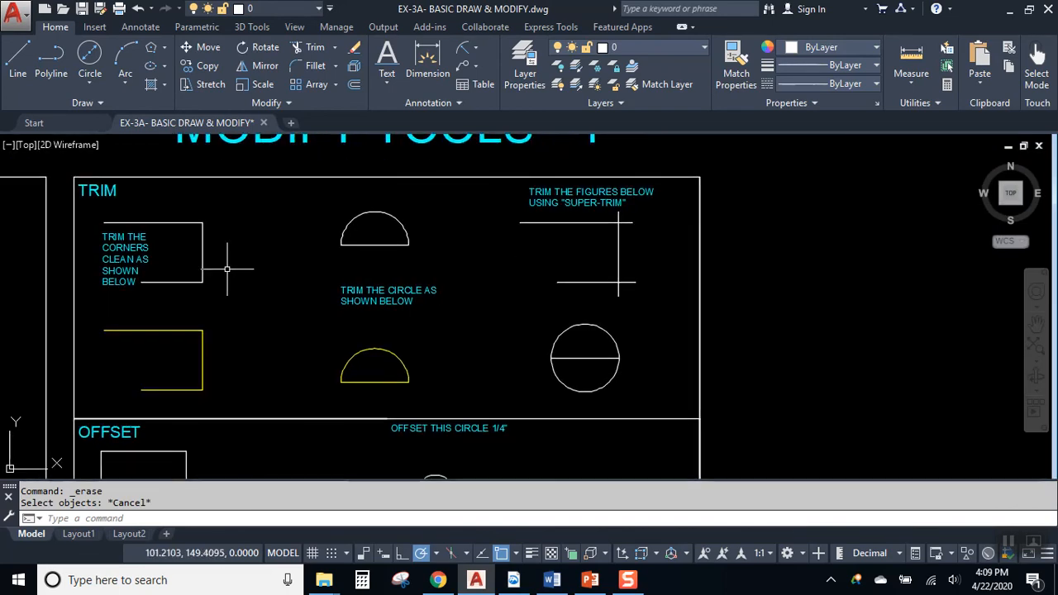
scroll(150, 259, up, 2)
scroll(700, 347, up, 2)
mouse_move(701, 347)
middle_down()
mouse_move(617, 347)
mouse_move(507, 429)
middle_up()
middle_drag(570, 321, 475, 378)
middle_drag(609, 347, 466, 337)
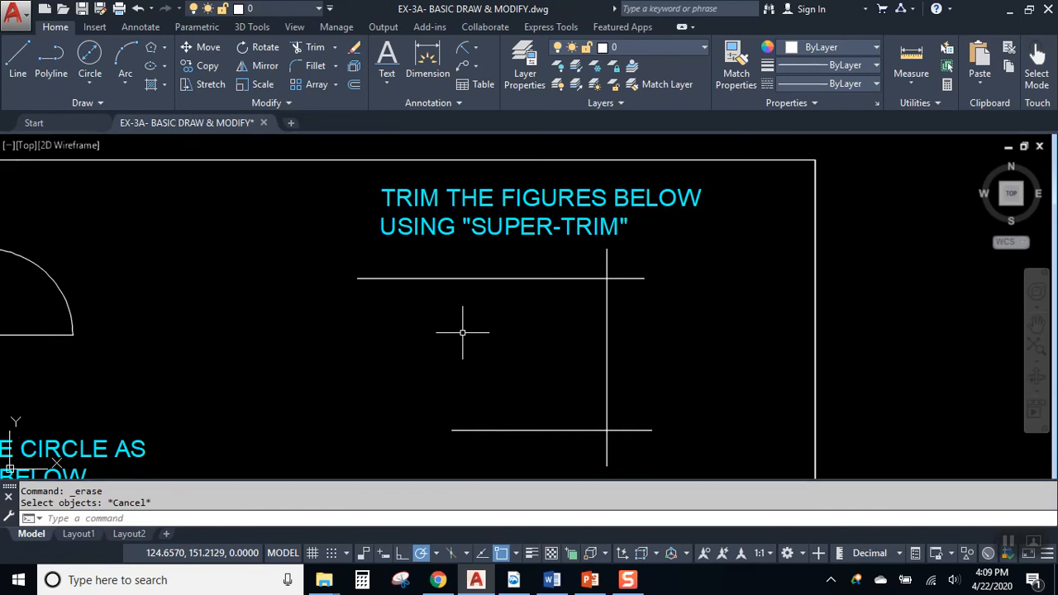
click(304, 48)
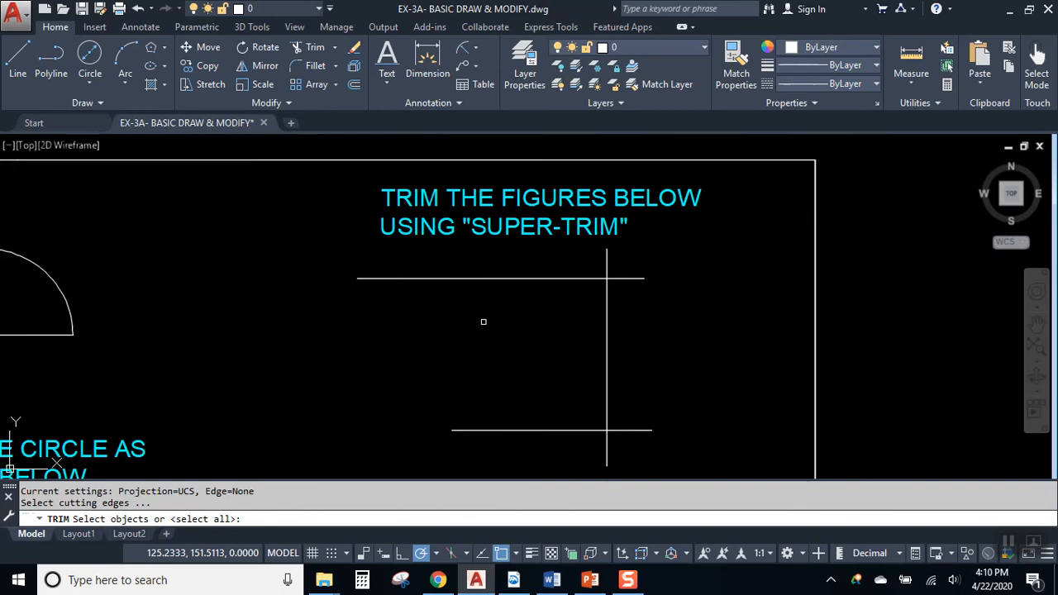
key(Return)
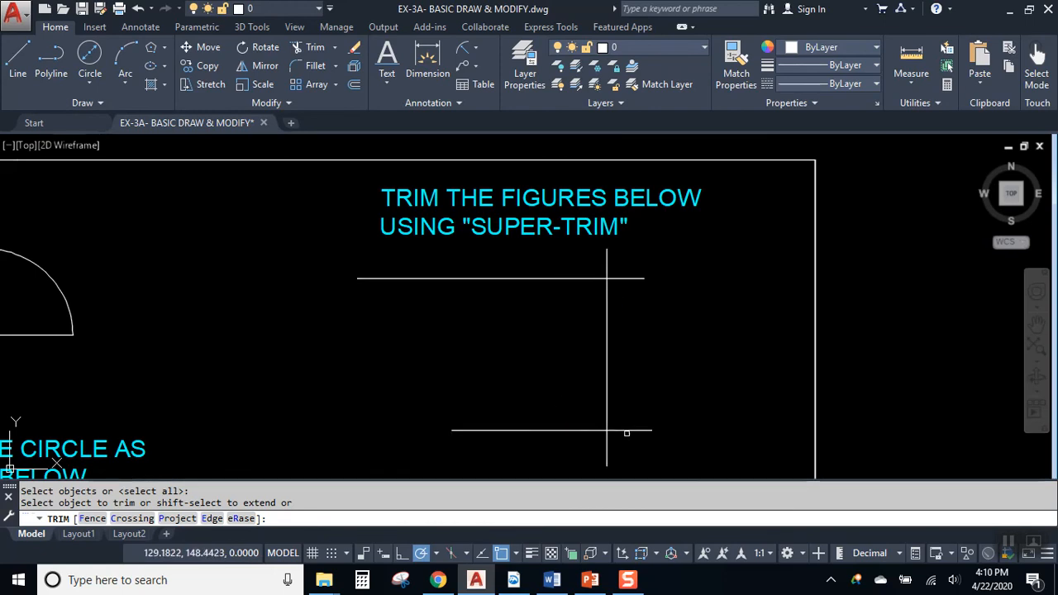
click(634, 279)
click(607, 256)
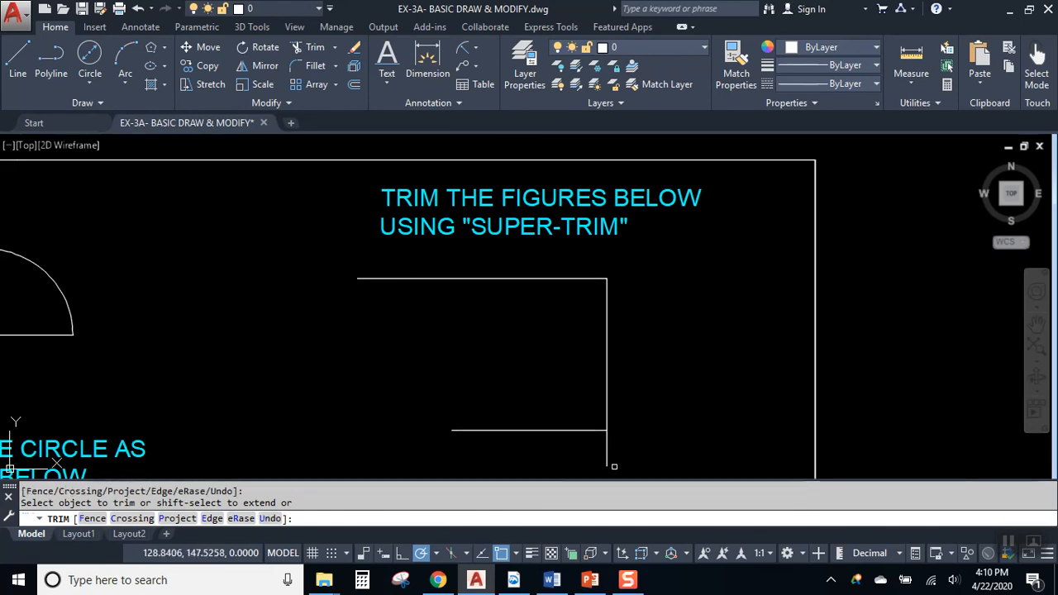
click(607, 448)
key(Return)
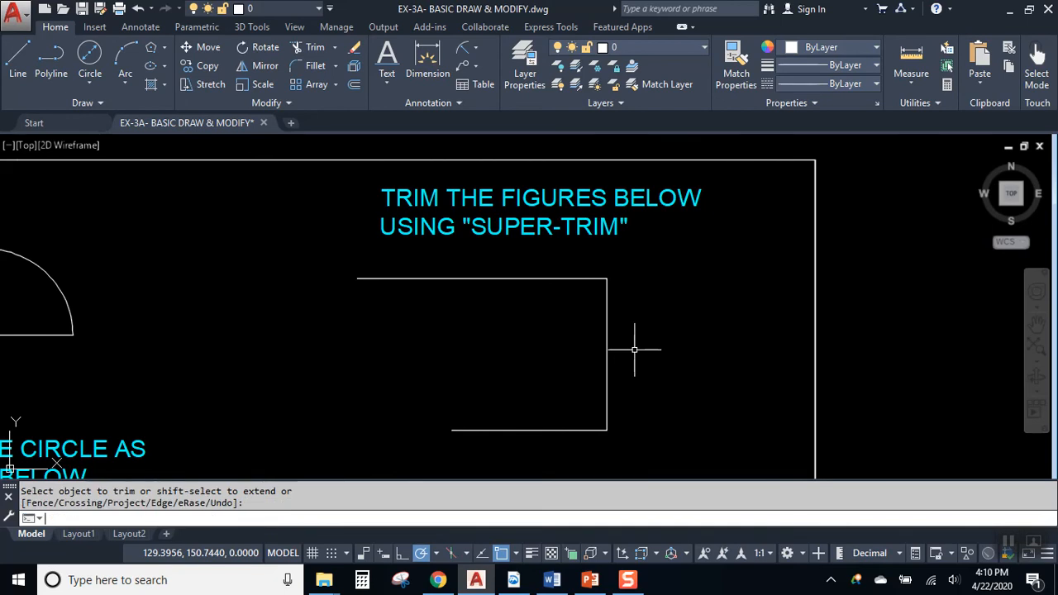
Step: Trim away the lower half of the circle in the "SUPER-TRIM" section, using all objects as cutting edges
scroll(633, 349, down, 2)
middle_drag(642, 354, 644, 248)
middle_drag(636, 330, 644, 252)
scroll(610, 266, up, 2)
scroll(604, 265, up, 2)
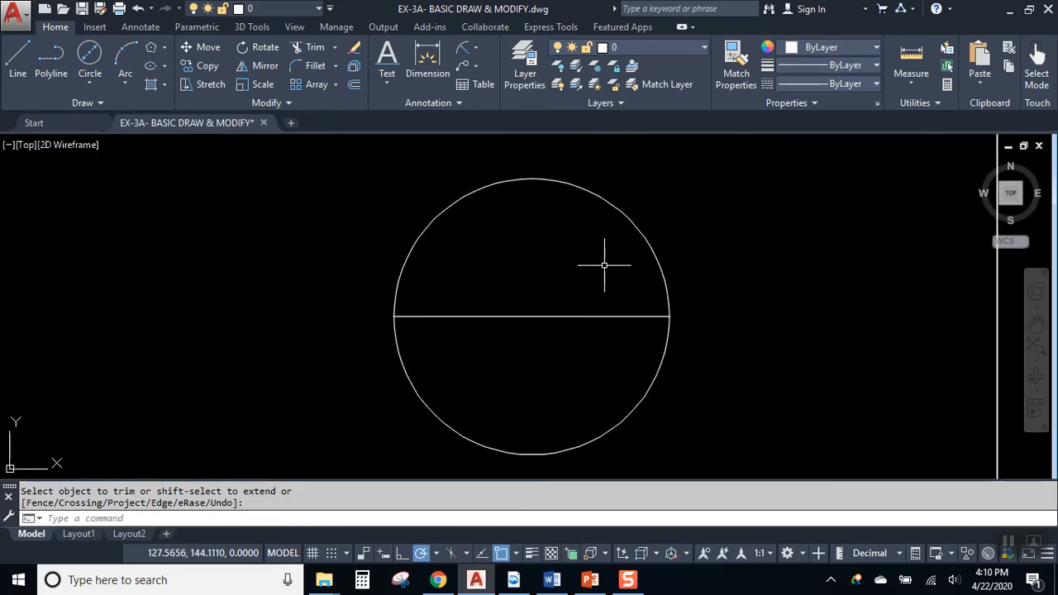
middle_drag(598, 277, 562, 259)
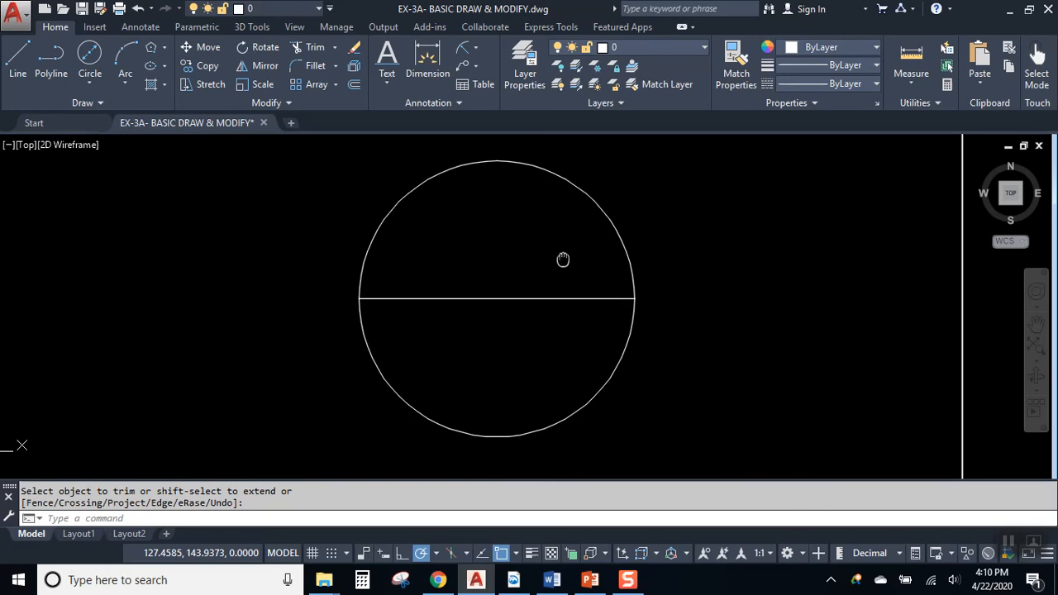
click(308, 49)
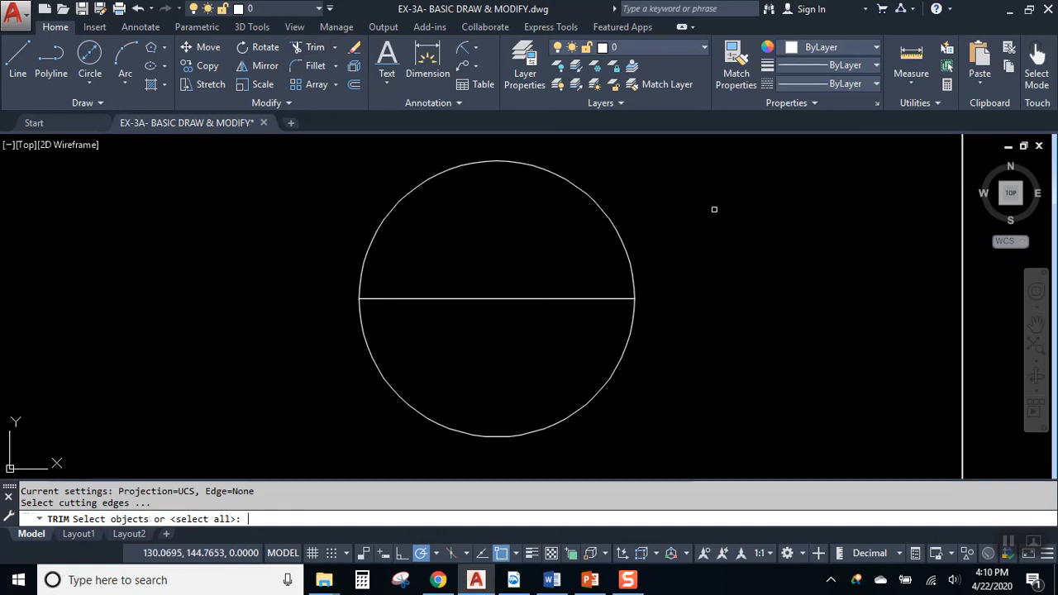
key(Return)
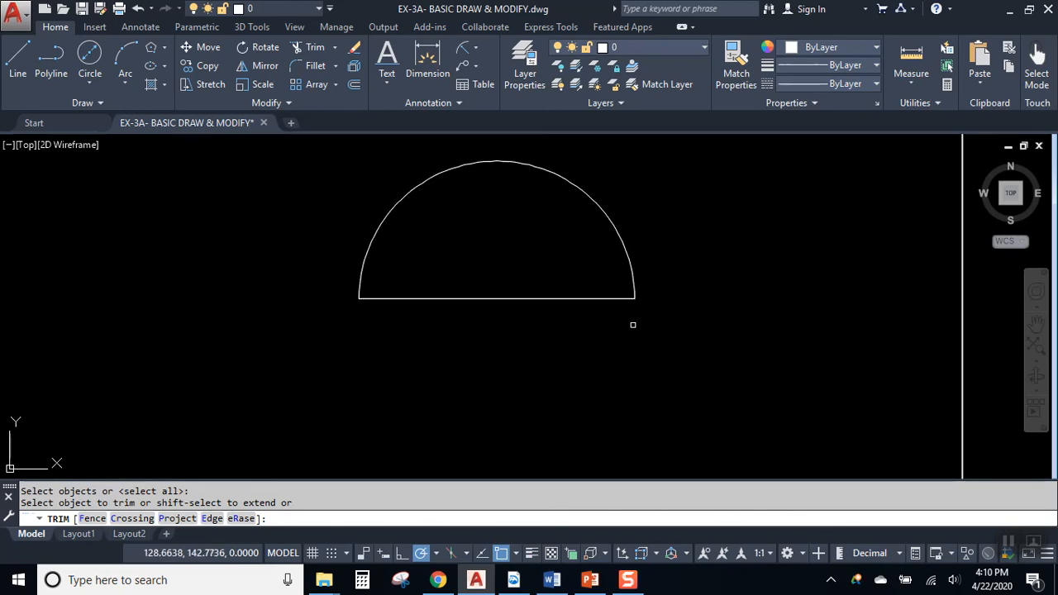
click(633, 322)
key(Escape)
scroll(685, 321, down, 2)
middle_drag(685, 322, 717, 349)
scroll(767, 309, down, 3)
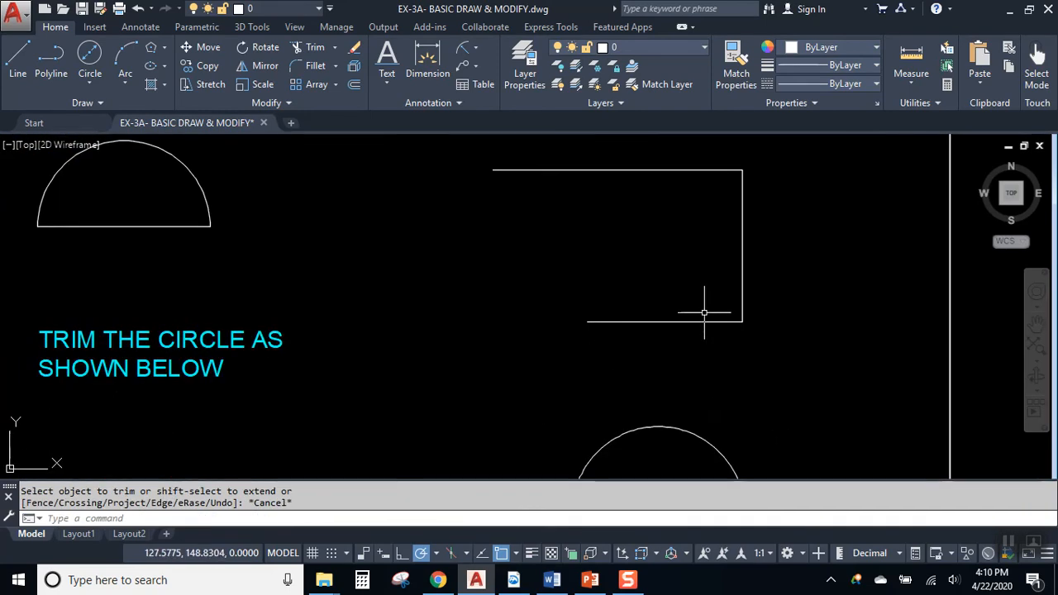
middle_drag(680, 276, 751, 286)
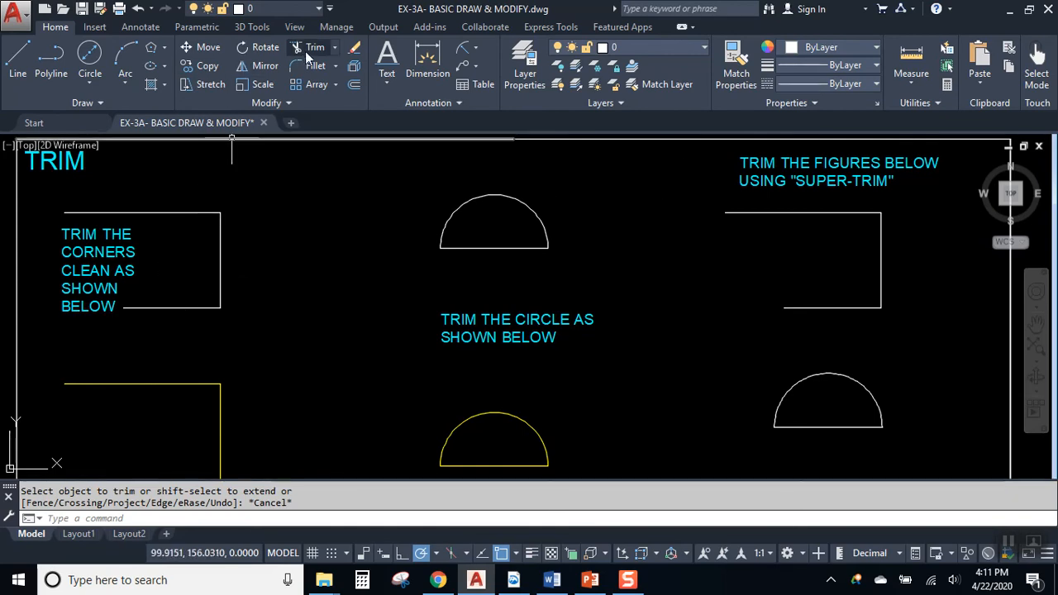
click(685, 158)
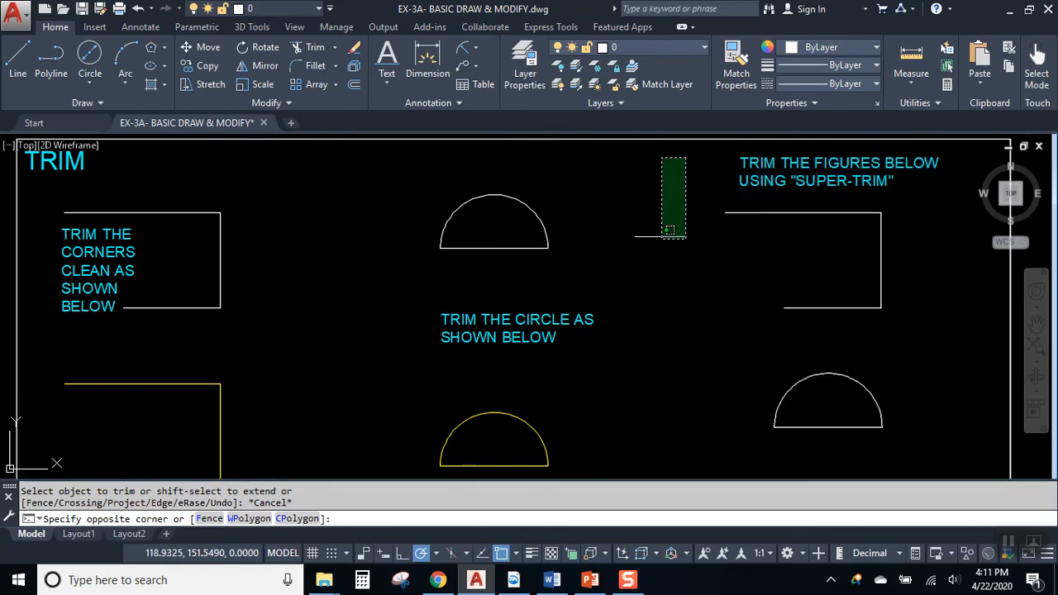
click(659, 234)
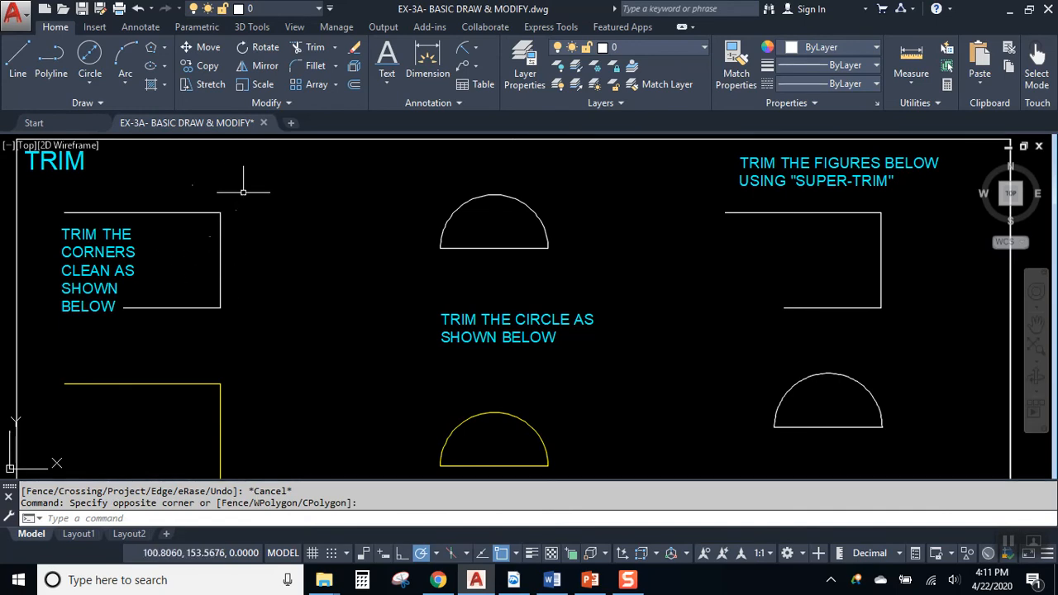